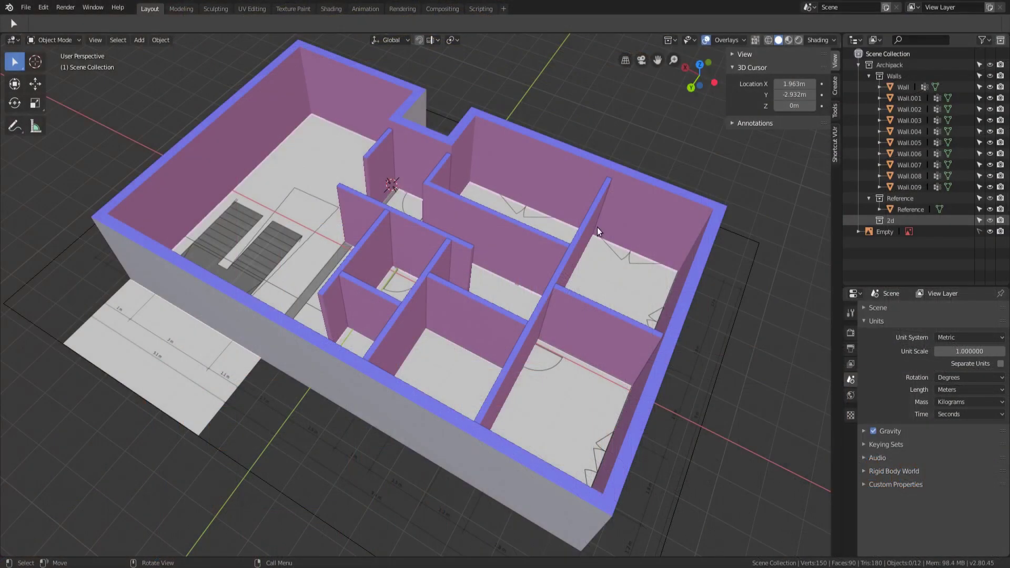
# Show Archipack's Create tools in the sidebar and expand the Add Objects list.
pyautogui.click(833, 87)
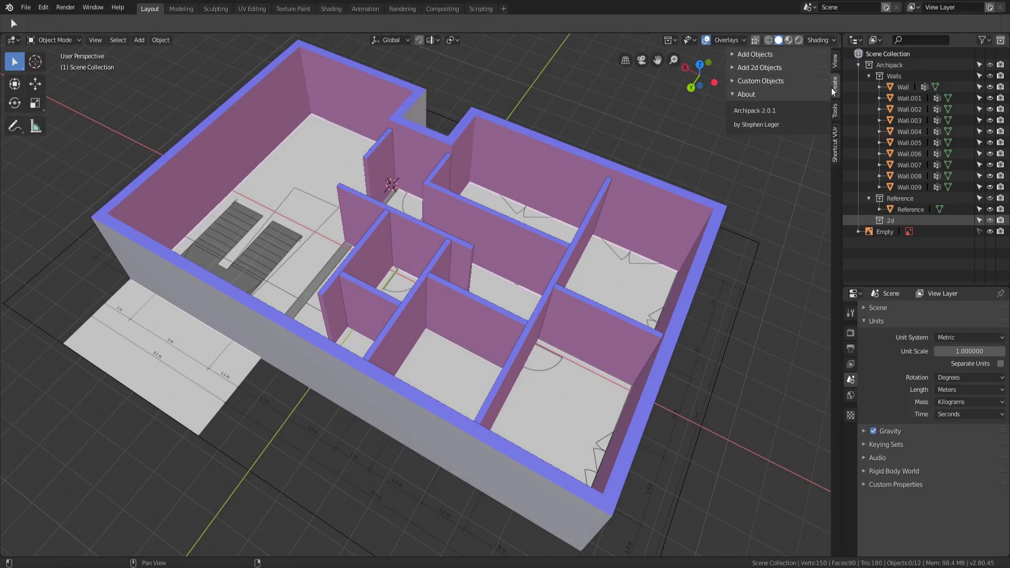
pyautogui.click(732, 55)
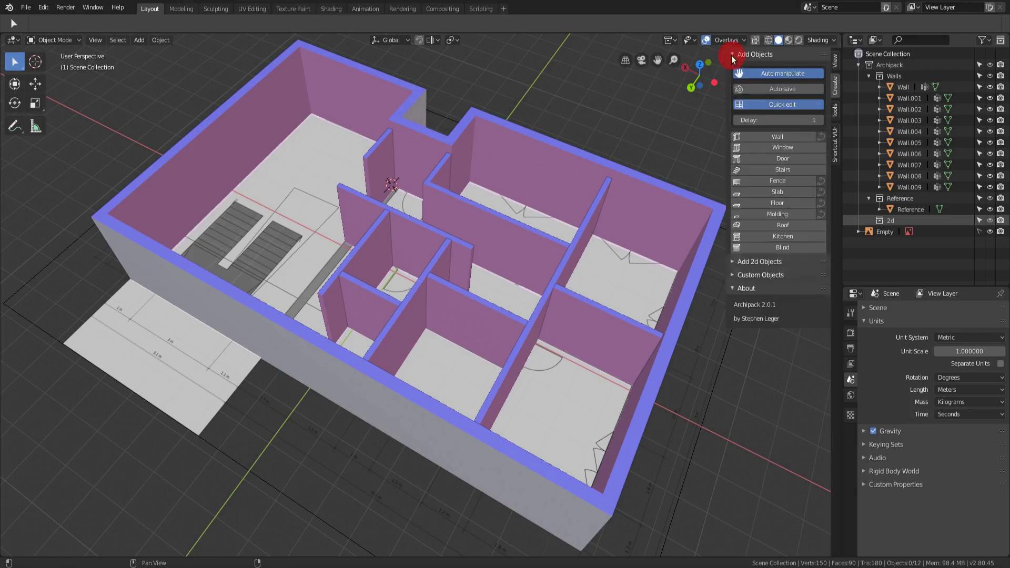
# Insert a tall 180x210 flat 3 window into the front wall.
pyautogui.click(764, 146)
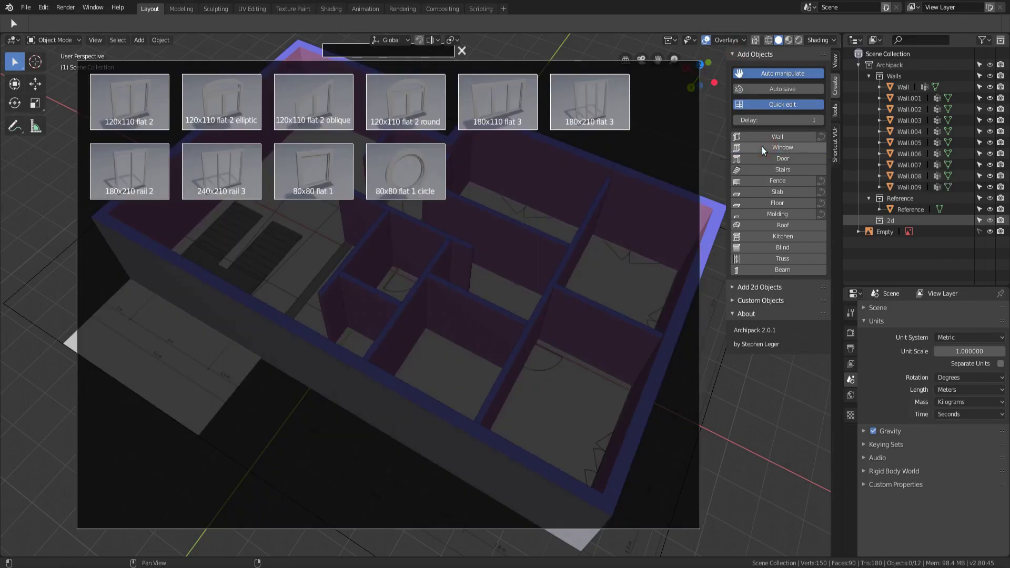
pyautogui.click(589, 113)
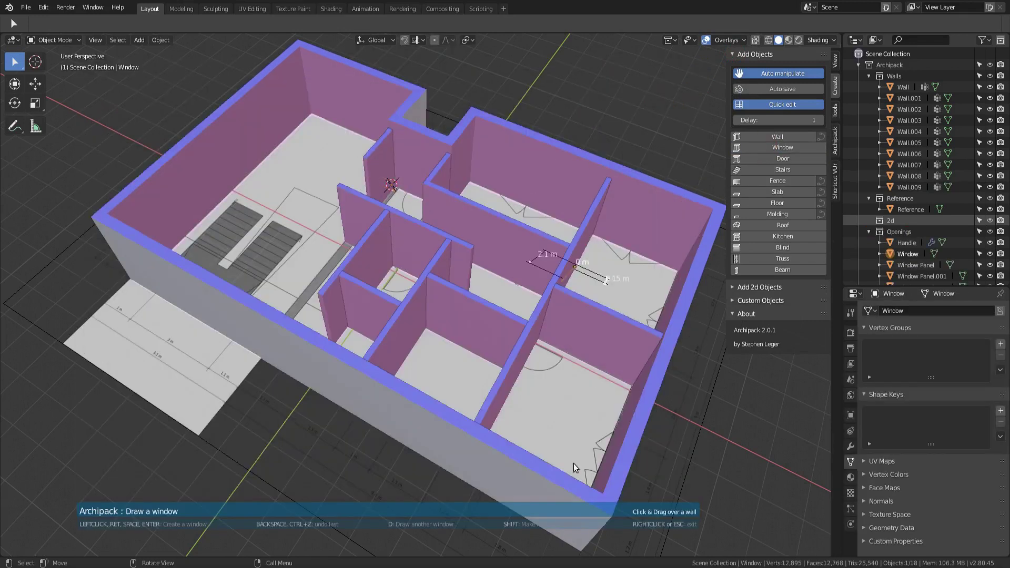
pyautogui.scroll(-3, 580, 438)
pyautogui.moveTo(594, 406); pyautogui.dragTo(580, 414, button='middle')
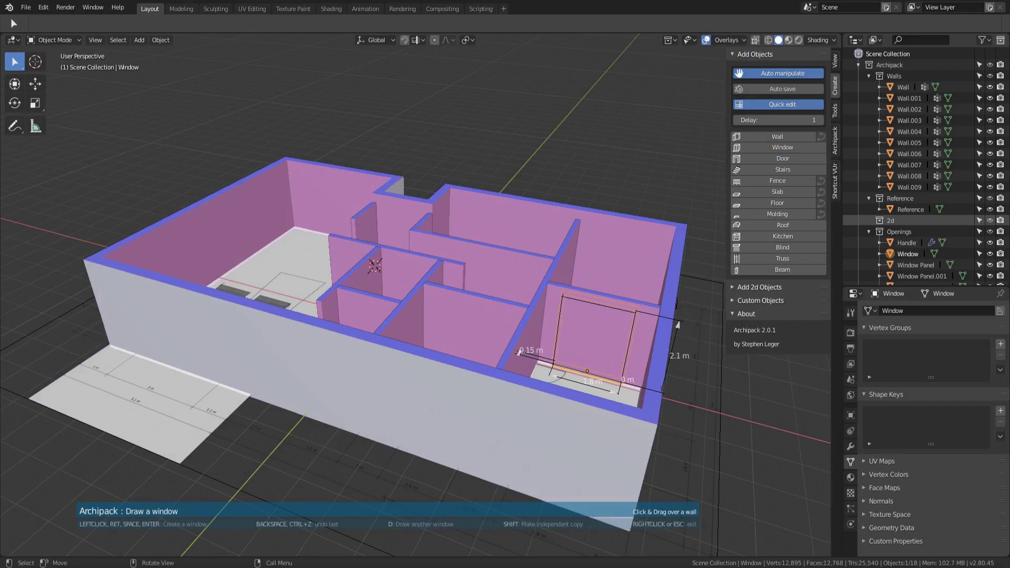
pyautogui.scroll(-2, 580, 414)
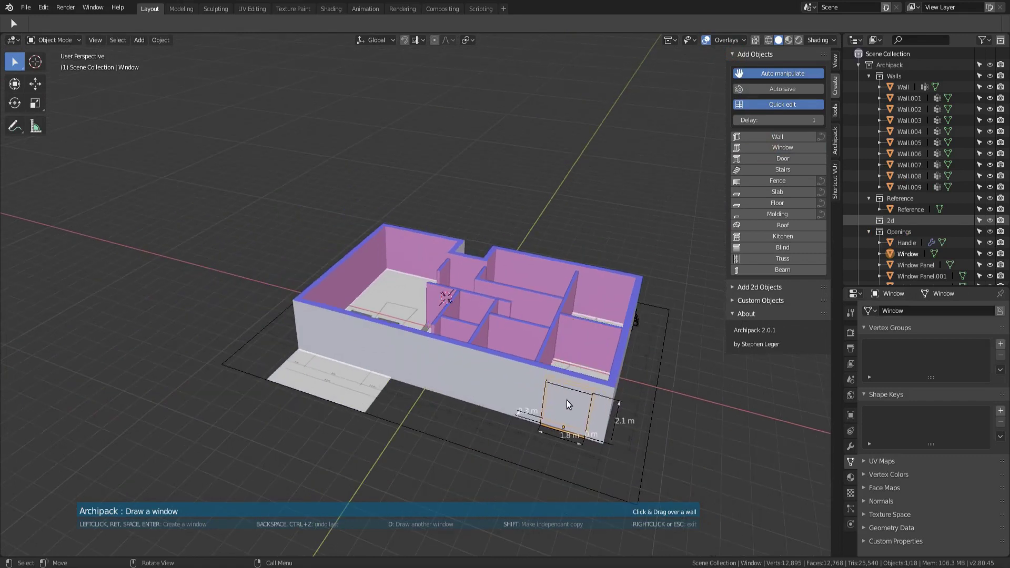
pyautogui.scroll(1, 567, 404)
pyautogui.scroll(1, 566, 405)
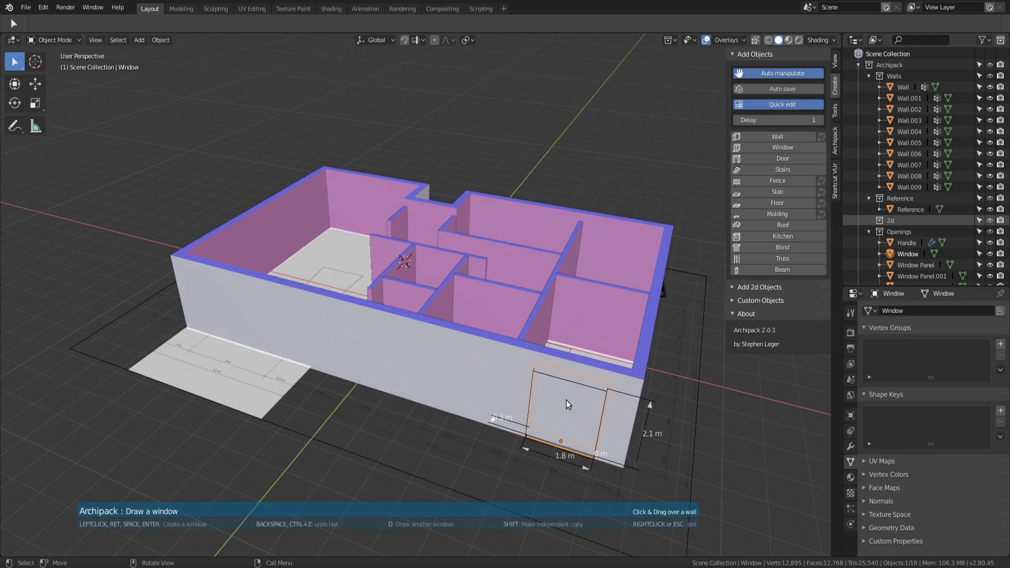
pyautogui.click(567, 405)
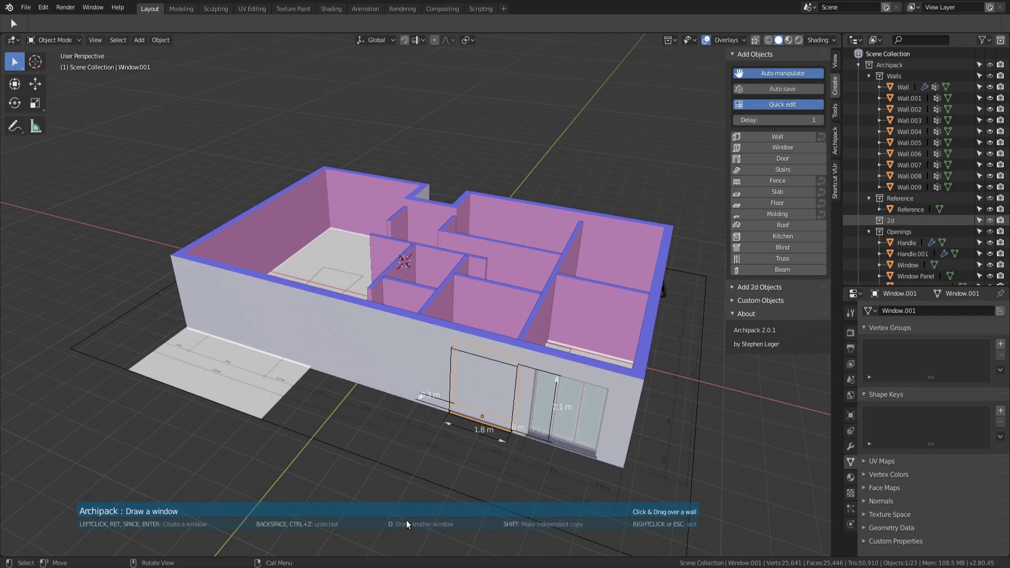
# Place two small 120x110 flat 2 windows on the front wall.
pyautogui.press('d')
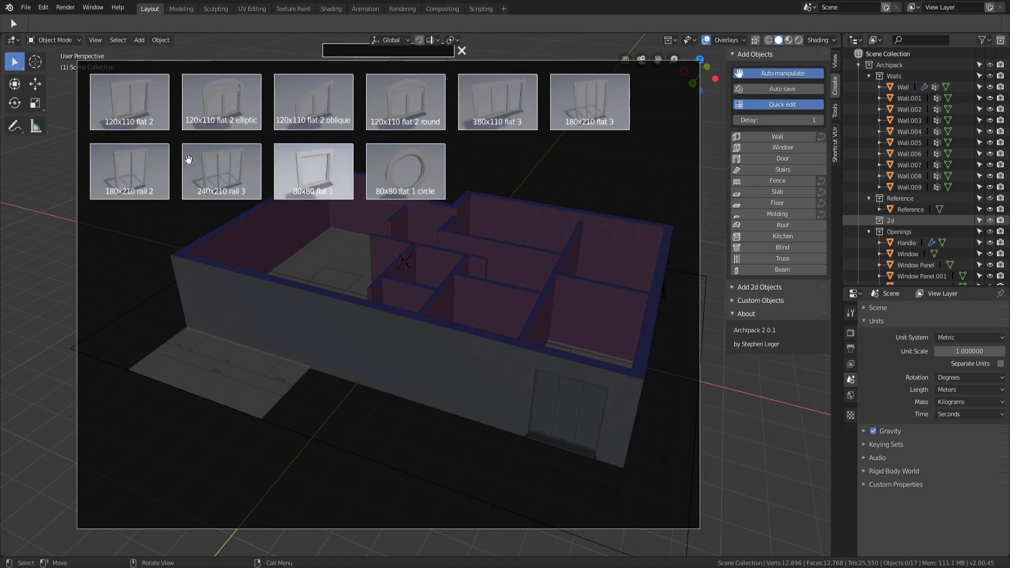
pyautogui.click(135, 107)
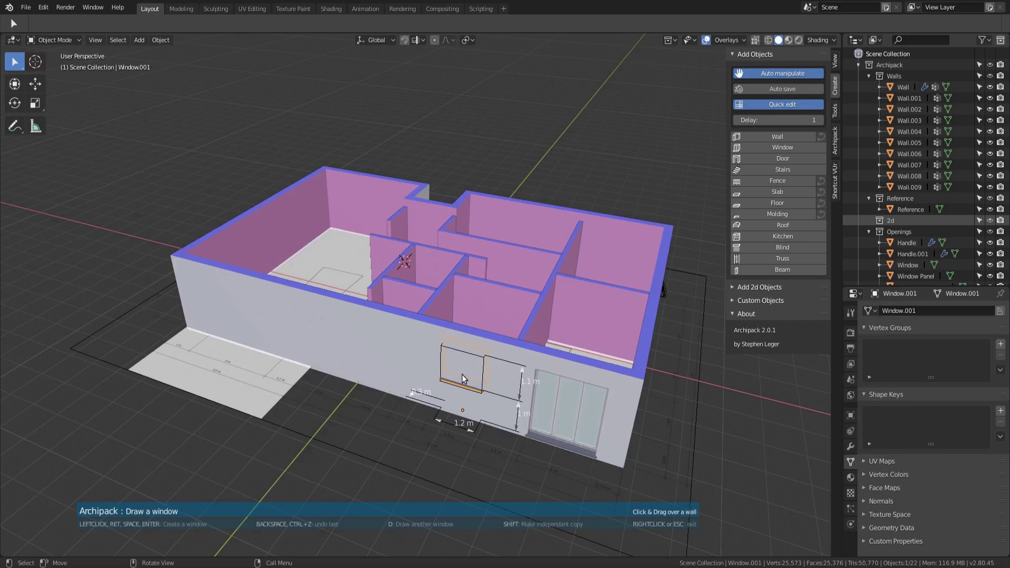
pyautogui.click(462, 375)
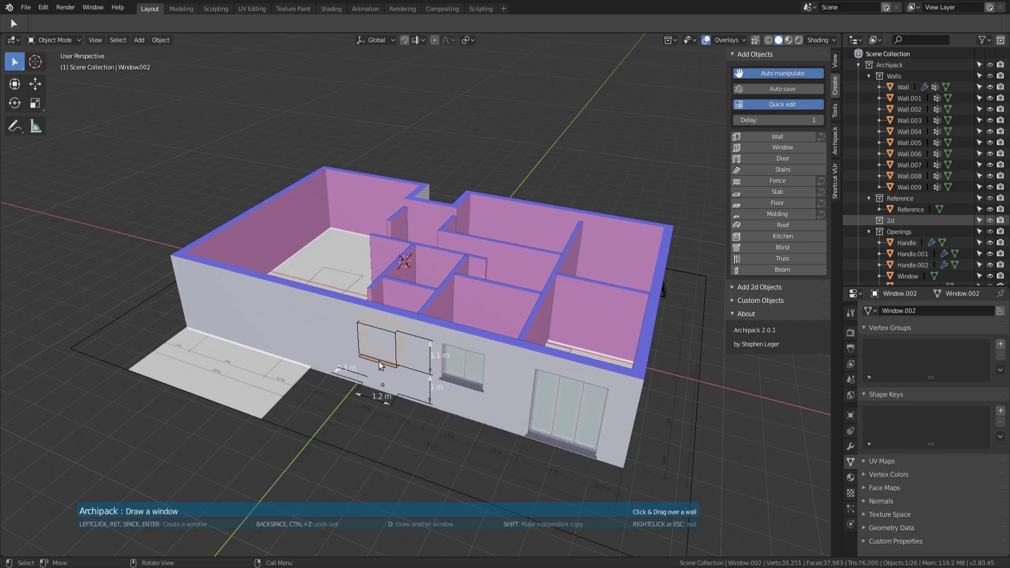
pyautogui.click(380, 361)
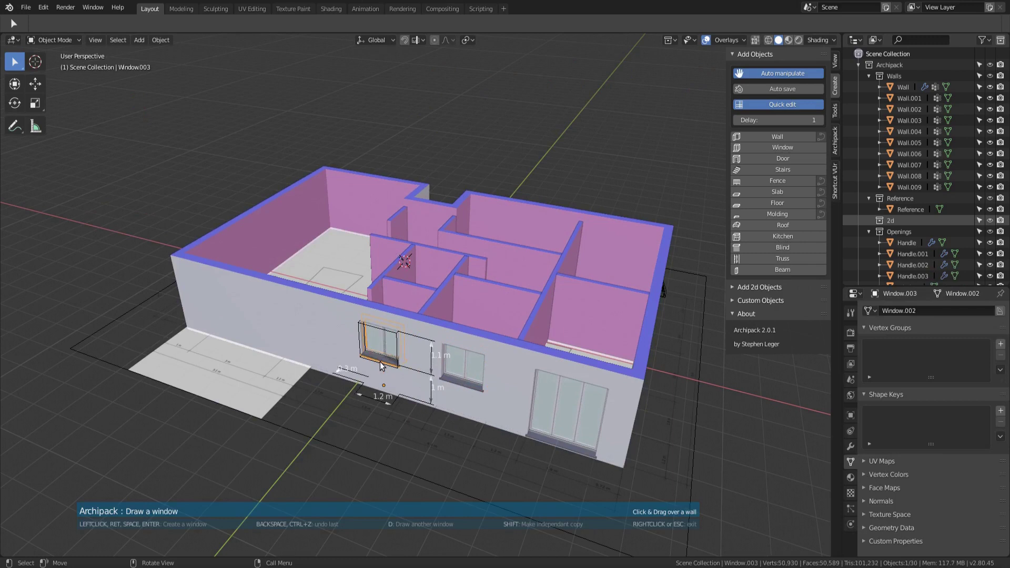
# Place two 180x110 flat 3 windows in the back wall.
pyautogui.press('d')
pyautogui.click(506, 105)
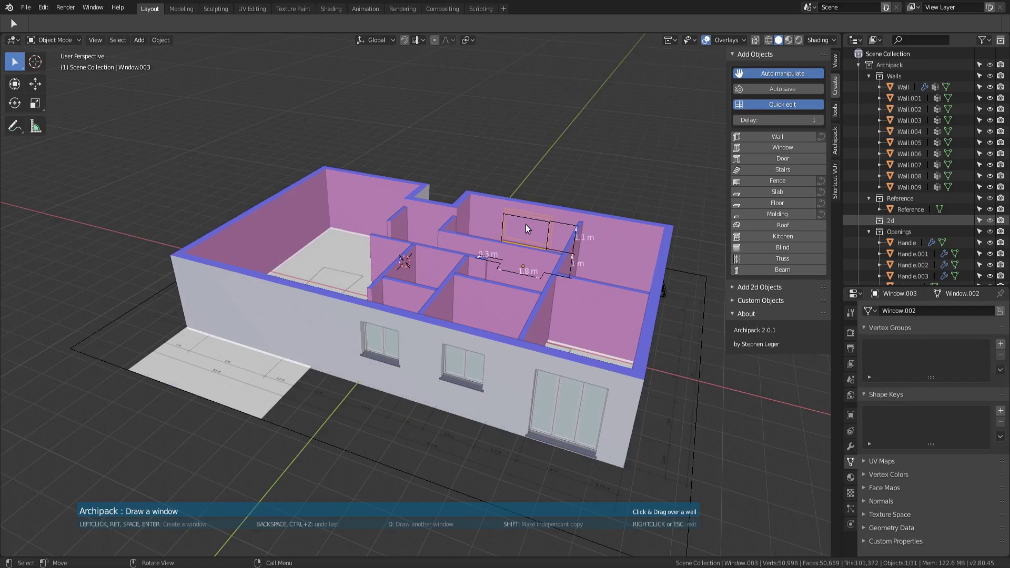
pyautogui.click(531, 226)
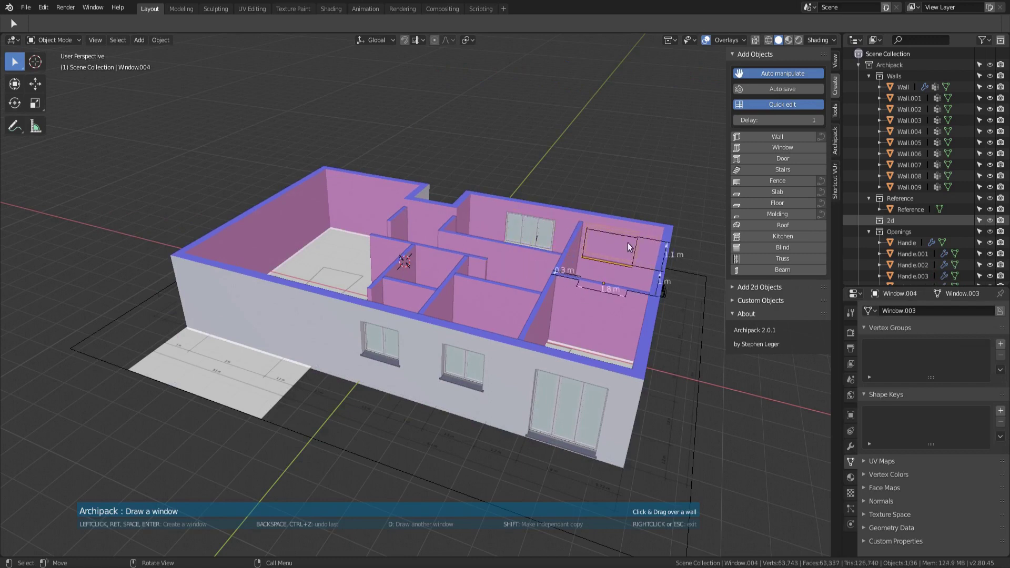
pyautogui.click(627, 244)
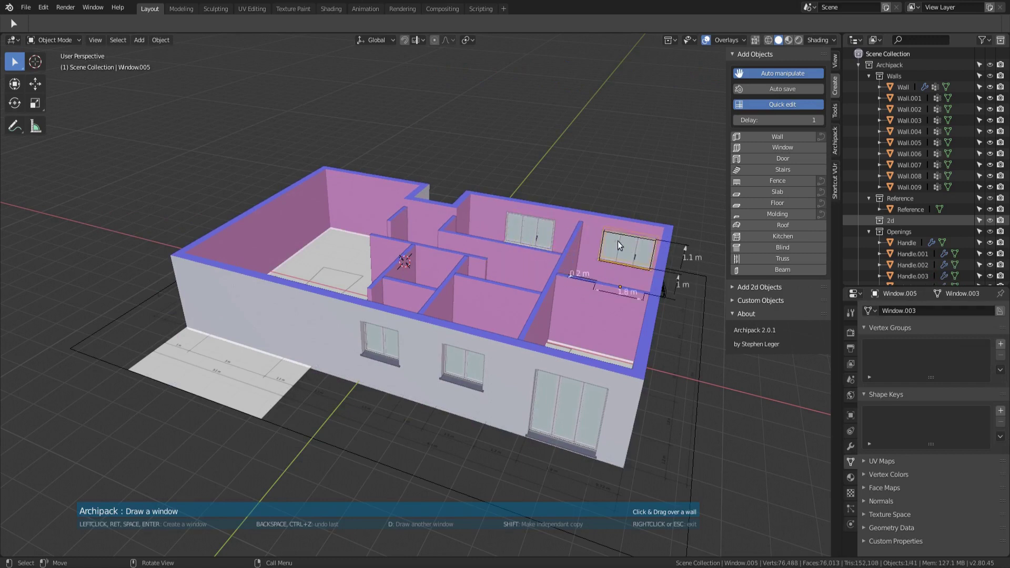
# Add wide 240x210 rail 3 sliding windows to the front and back walls.
pyautogui.press('d')
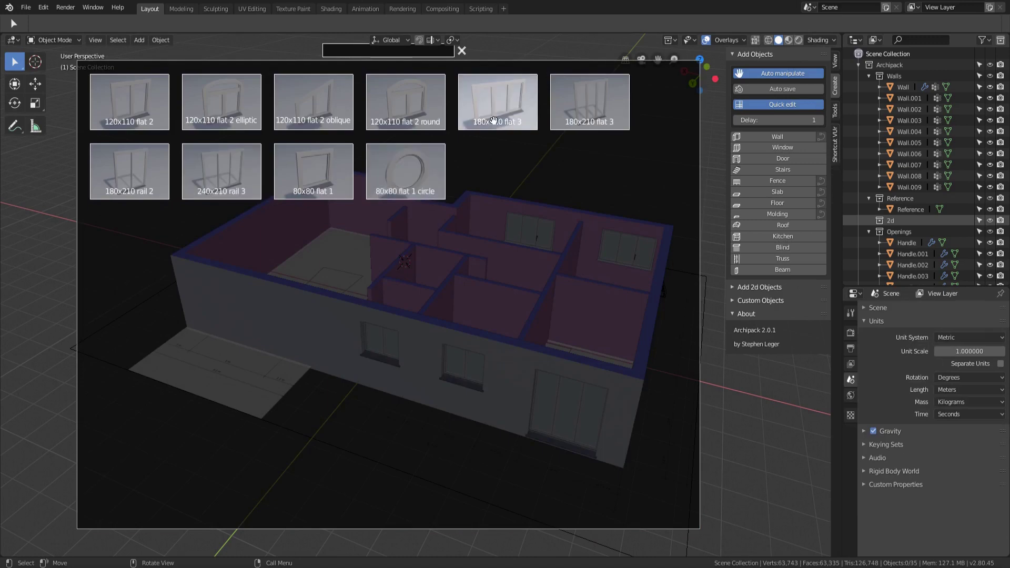
pyautogui.click(226, 185)
pyautogui.click(240, 294)
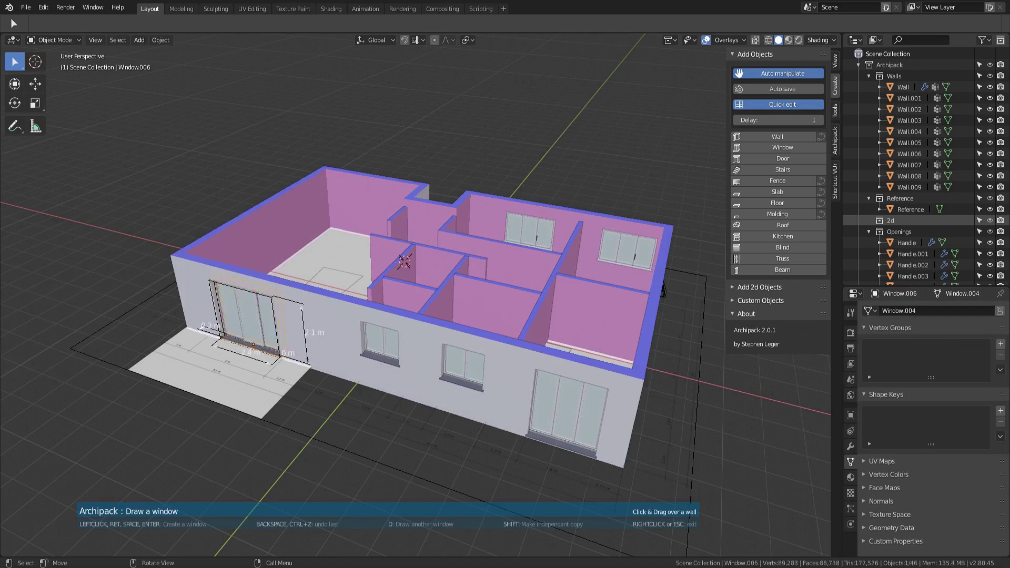
pyautogui.click(362, 219)
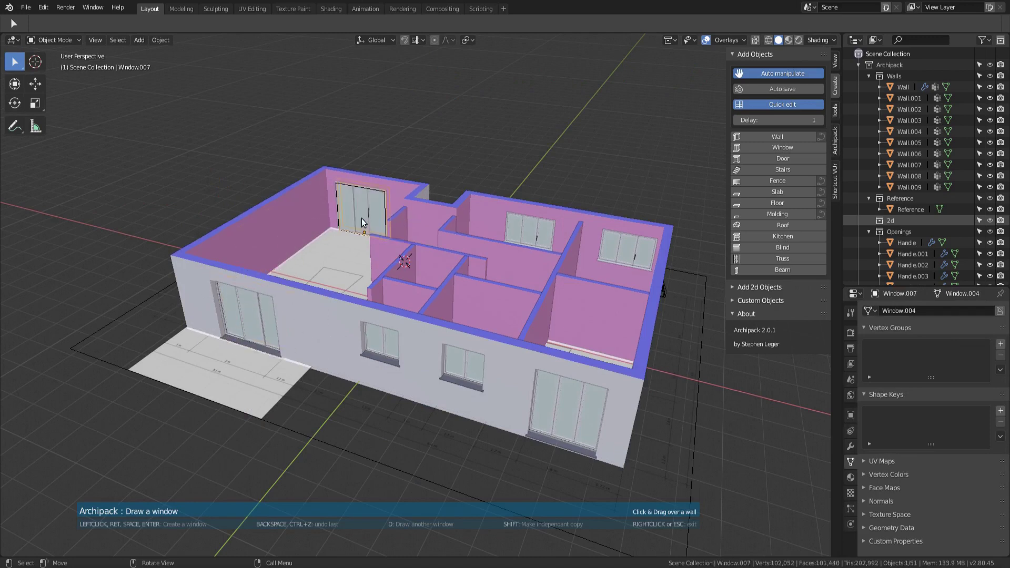
# Exit window drawing, select the front wall, and widen its small windows to 1.5 m.
pyautogui.rightClick(517, 178)
pyautogui.moveTo(480, 228); pyautogui.dragTo(478, 228, button='middle')
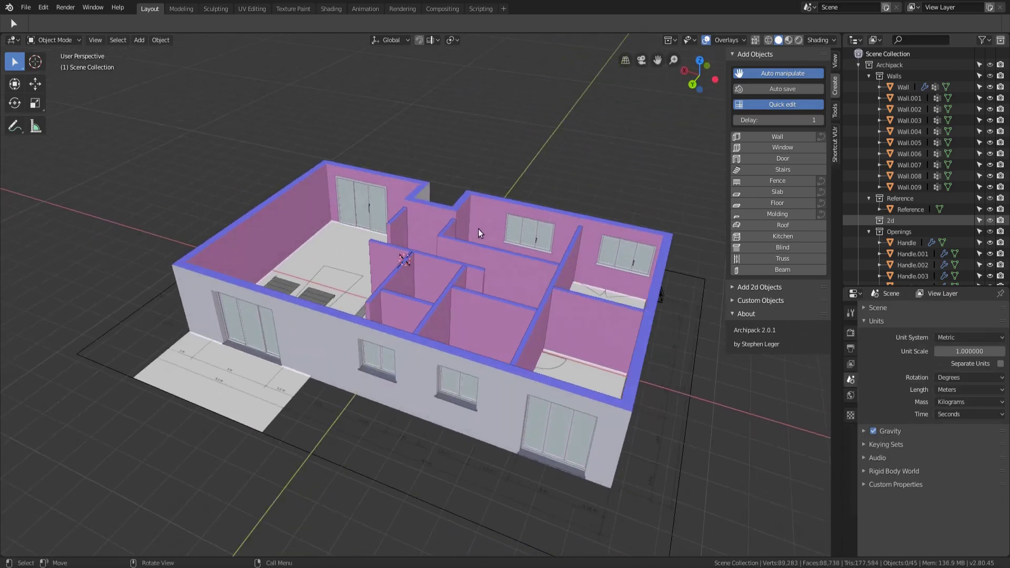
pyautogui.moveTo(343, 384); pyautogui.dragTo(376, 370, button='middle')
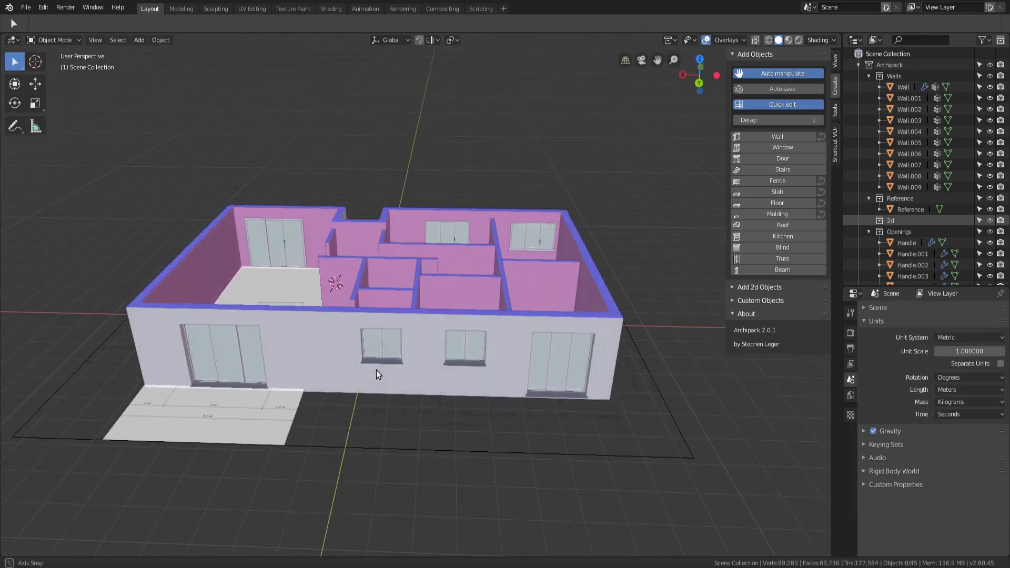
pyautogui.scroll(5, 462, 383)
pyautogui.click(469, 376)
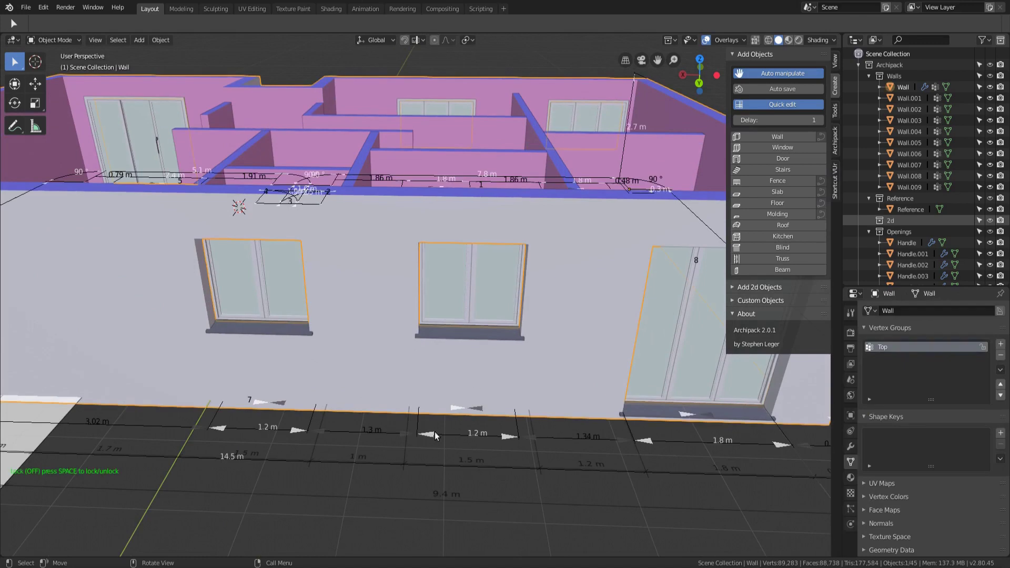
pyautogui.moveTo(429, 433); pyautogui.dragTo(418, 433)
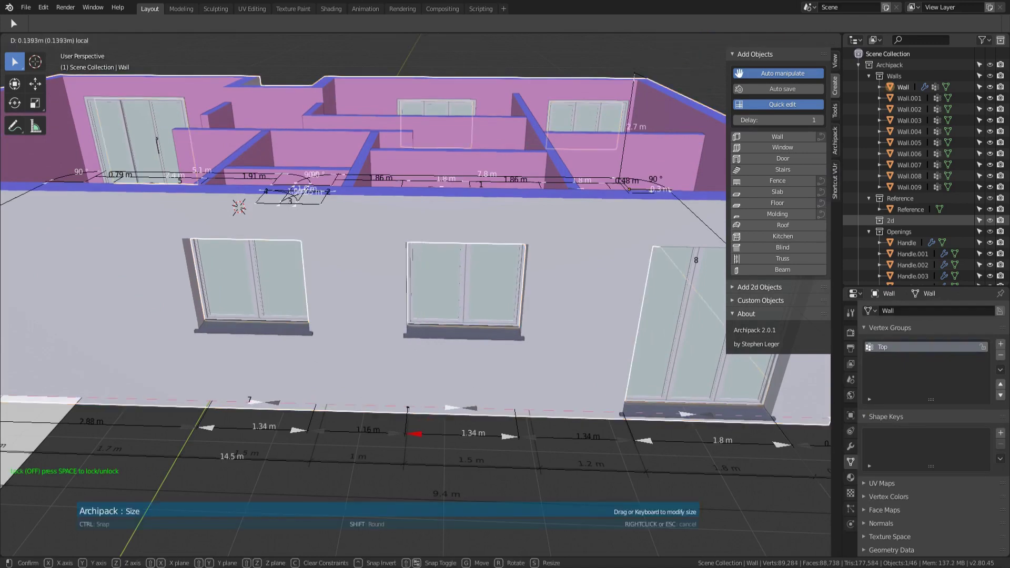
pyautogui.click(418, 434)
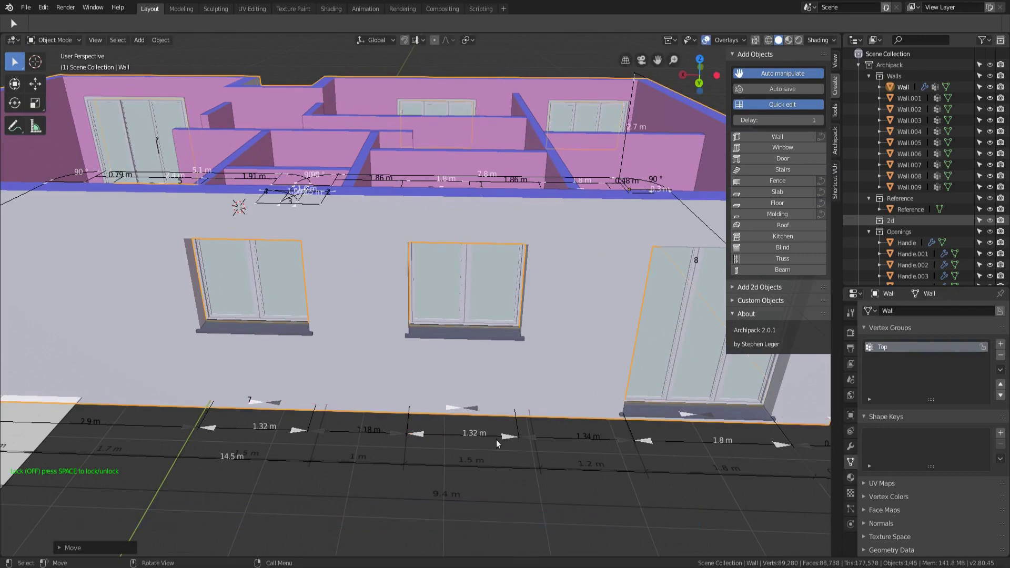
pyautogui.moveTo(509, 440); pyautogui.dragTo(525, 438)
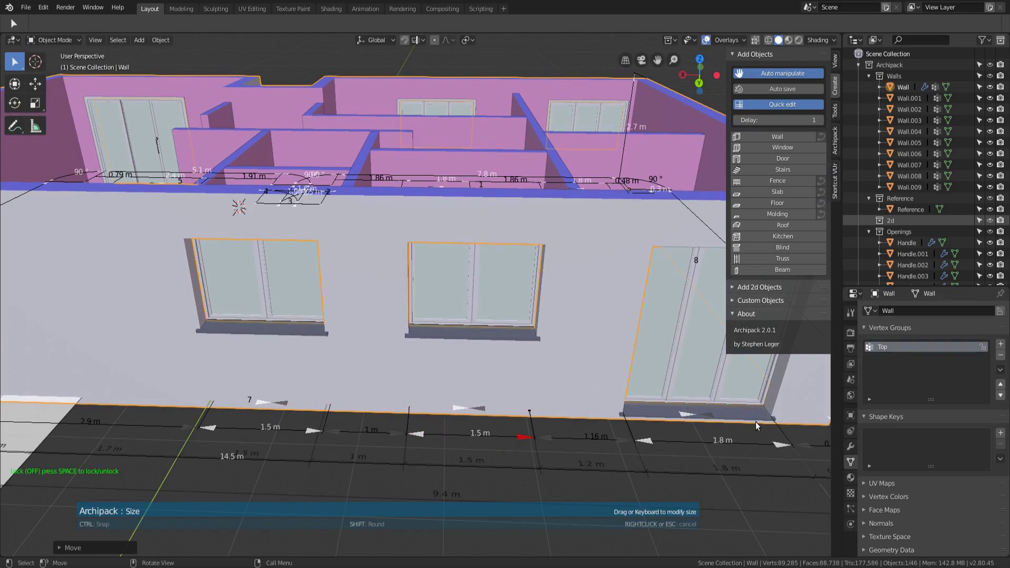
pyautogui.click(523, 436)
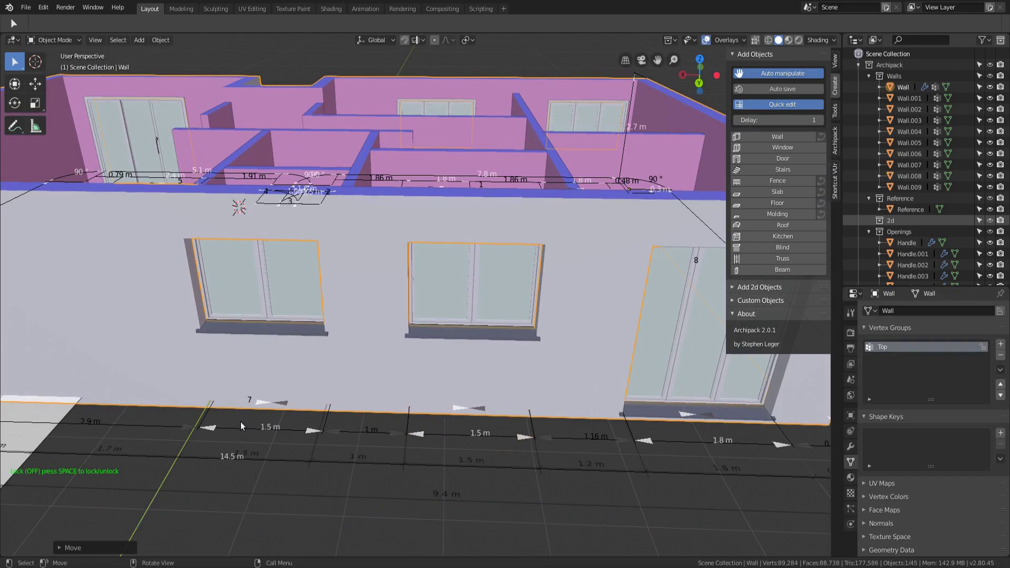
# Nudge a front window along the wall and grab the large sliding window's move handle.
pyautogui.click(259, 405)
pyautogui.click(257, 404)
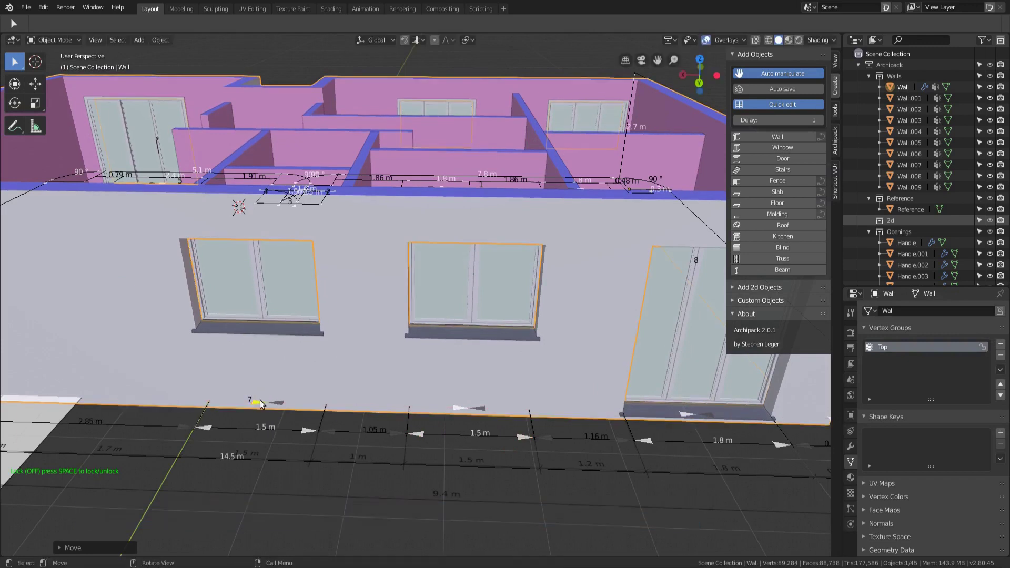
pyautogui.scroll(-2, 257, 398)
pyautogui.scroll(2, 576, 413)
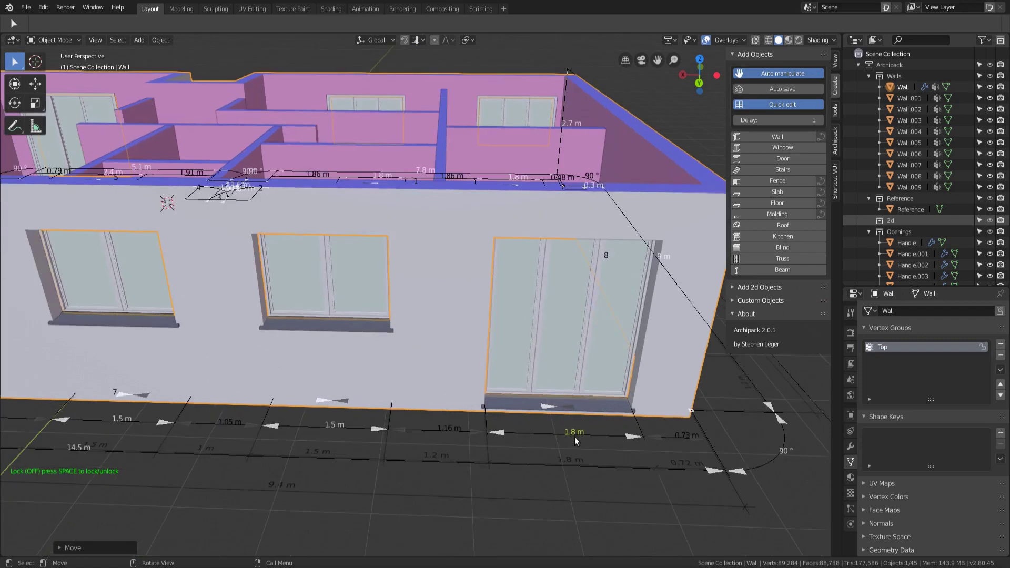
pyautogui.click(546, 410)
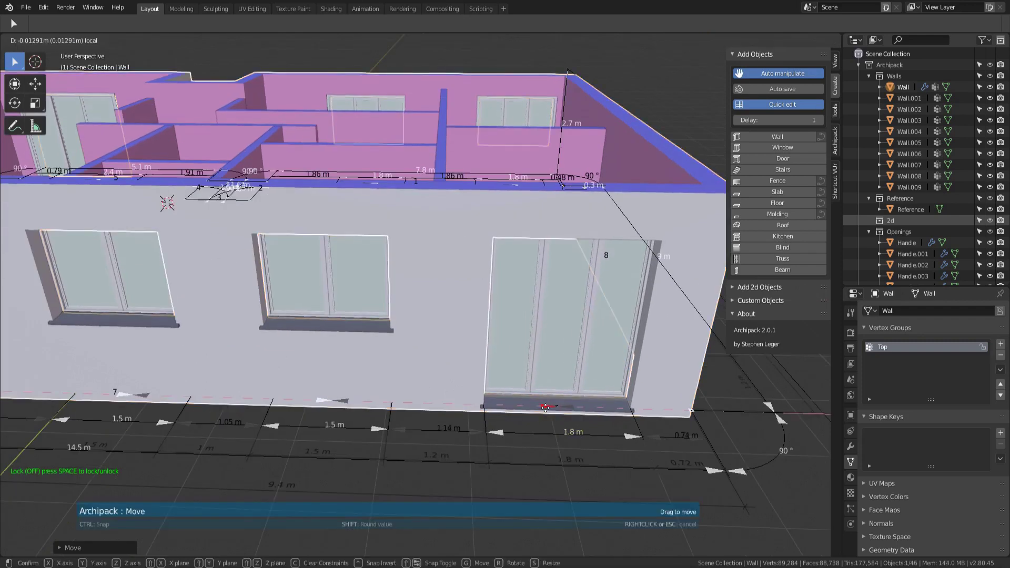
# Slide and widen the front windows along the wall.
pyautogui.moveTo(621, 406); pyautogui.dragTo(477, 404, button='middle')
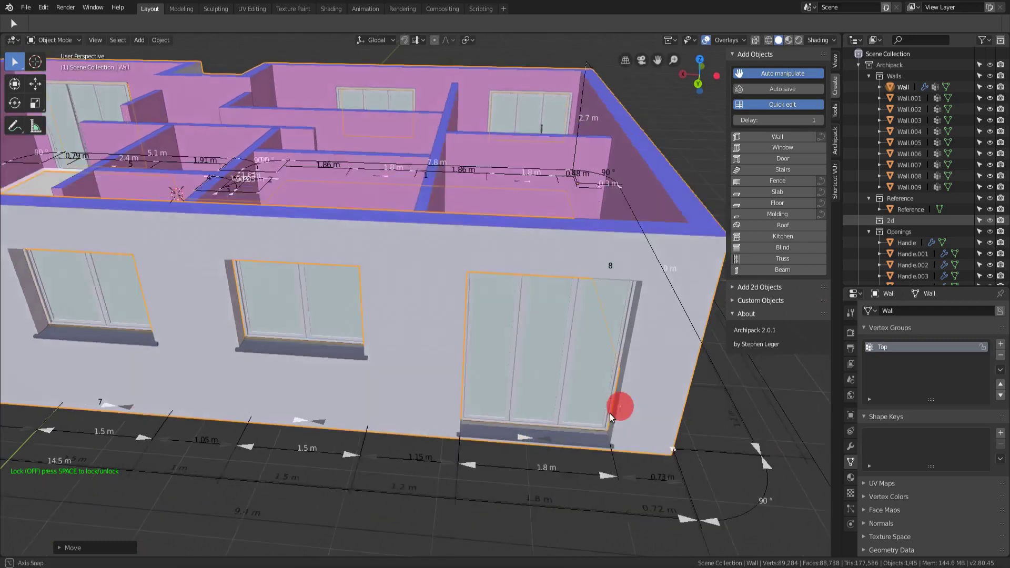
pyautogui.scroll(-2, 480, 401)
pyautogui.scroll(-3, 701, 354)
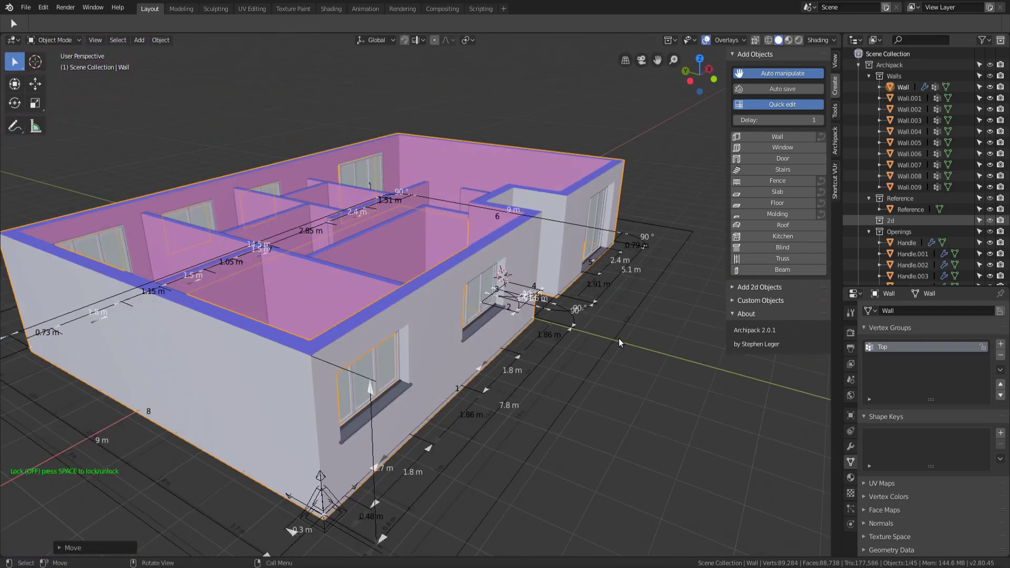
pyautogui.scroll(1, 619, 339)
pyautogui.scroll(-2, 608, 345)
pyautogui.scroll(4, 347, 416)
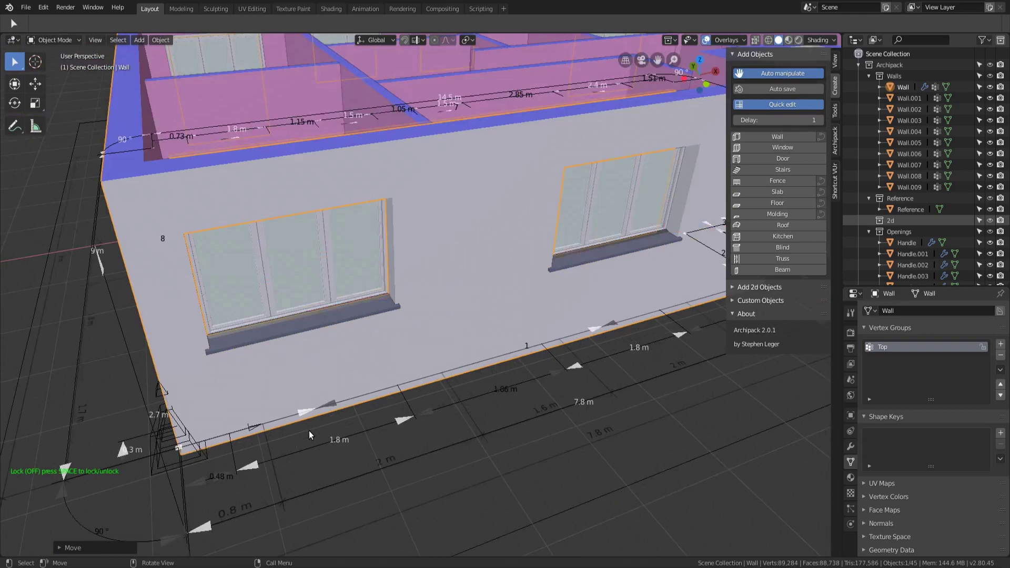
pyautogui.scroll(2, 308, 430)
pyautogui.moveTo(307, 413); pyautogui.dragTo(345, 402)
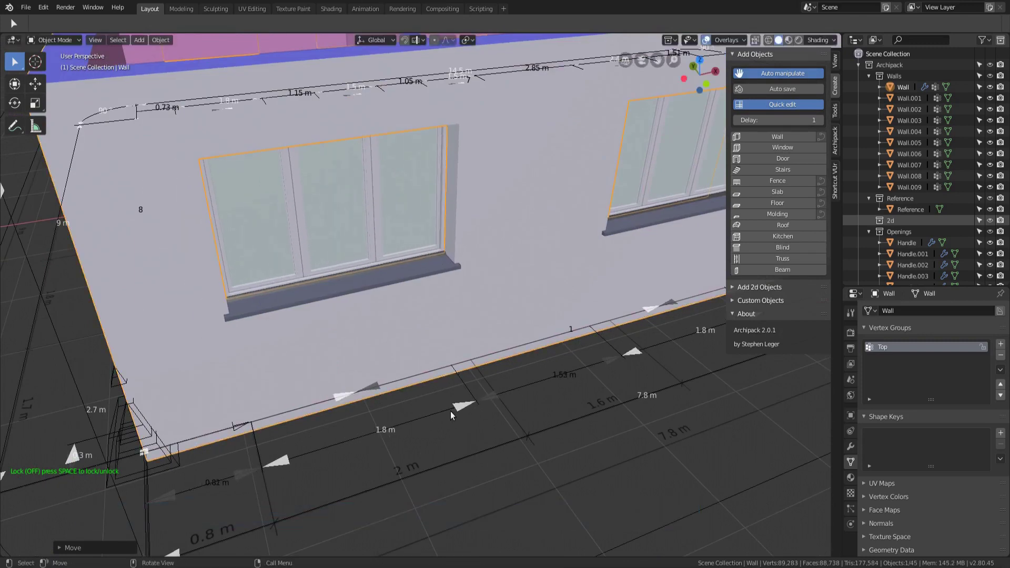
pyautogui.moveTo(460, 407); pyautogui.dragTo(482, 405)
pyautogui.scroll(-3, 378, 352)
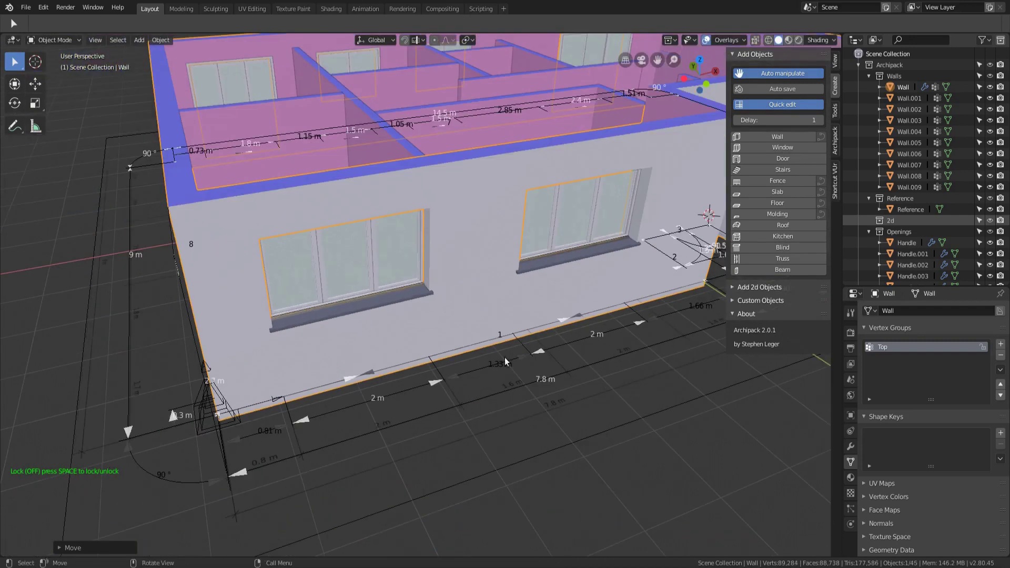
pyautogui.scroll(-2, 579, 344)
pyautogui.scroll(2, 545, 356)
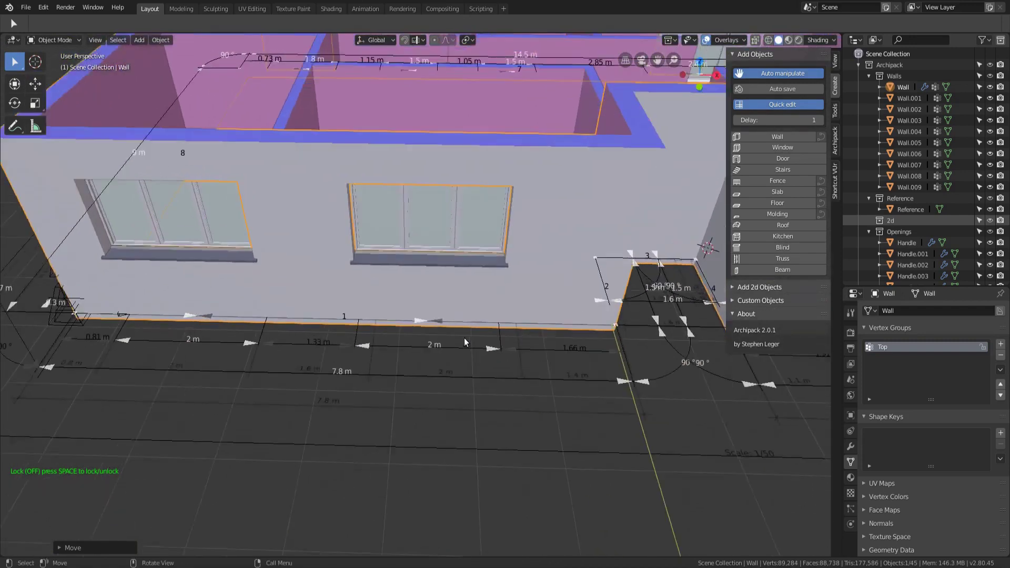
pyautogui.scroll(3, 464, 338)
pyautogui.moveTo(399, 315); pyautogui.dragTo(423, 315)
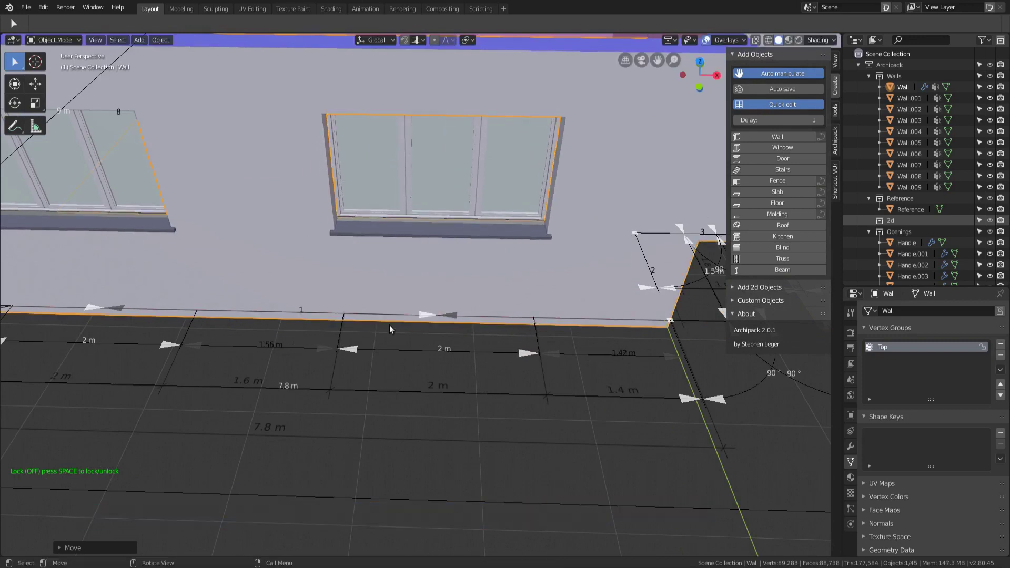
pyautogui.scroll(-4, 375, 325)
pyautogui.scroll(-2, 375, 325)
pyautogui.scroll(-1, 620, 337)
pyautogui.scroll(3, 620, 337)
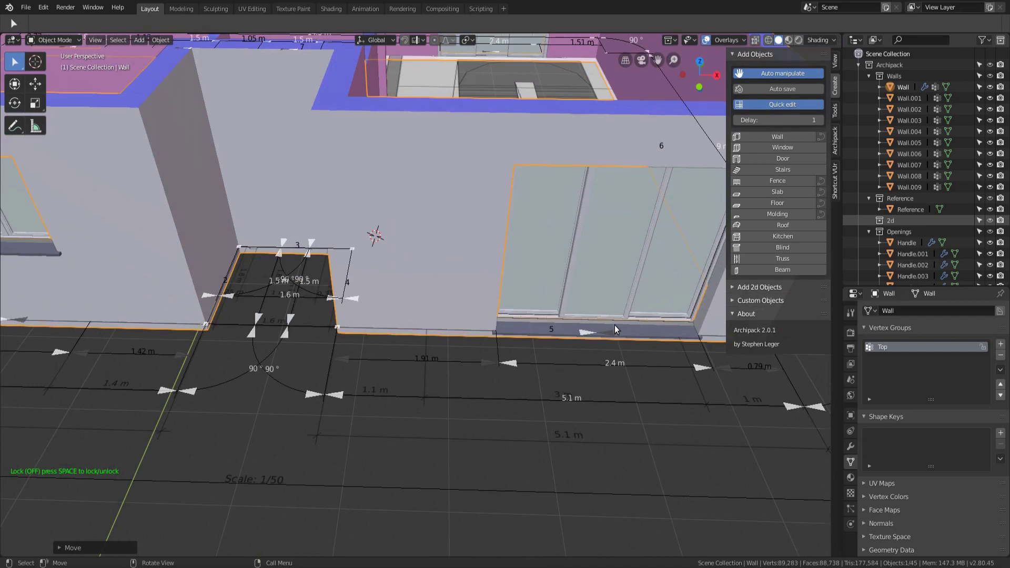
pyautogui.scroll(-1, 343, 331)
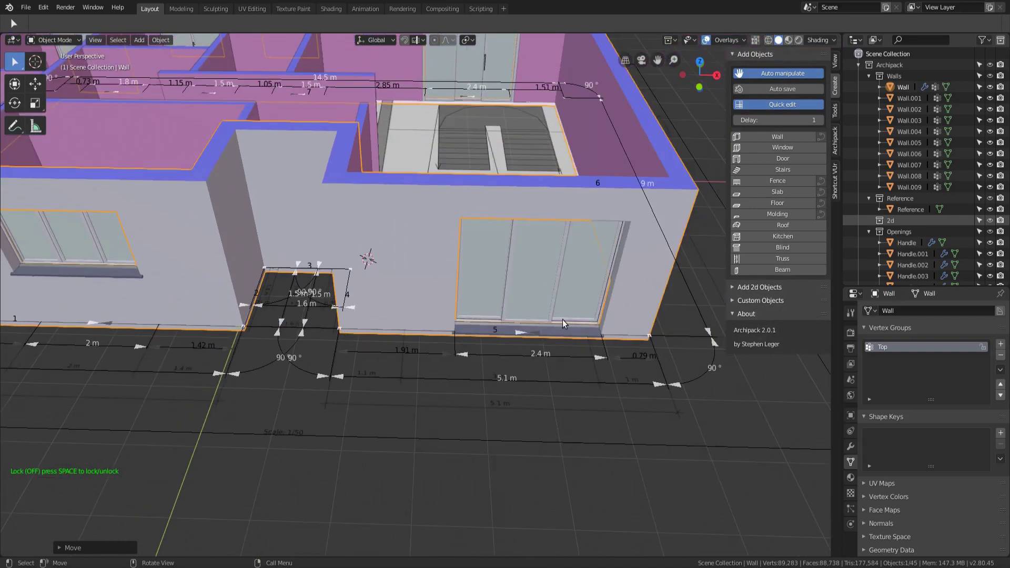
pyautogui.scroll(3, 563, 320)
# Make the sliding glass window 3 m wide and centre it on the wall.
pyautogui.moveTo(397, 377); pyautogui.dragTo(354, 376)
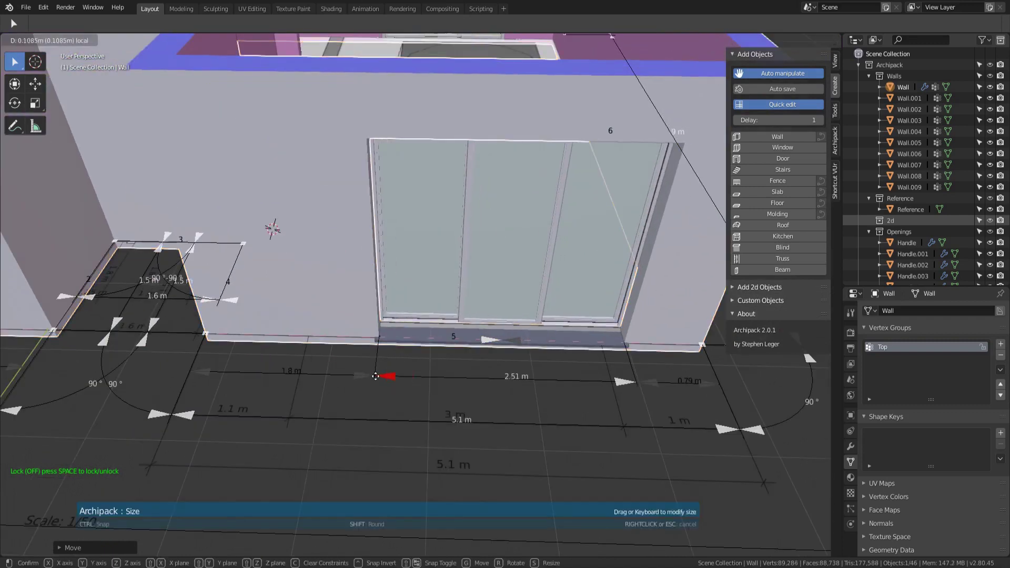
pyautogui.click(454, 380)
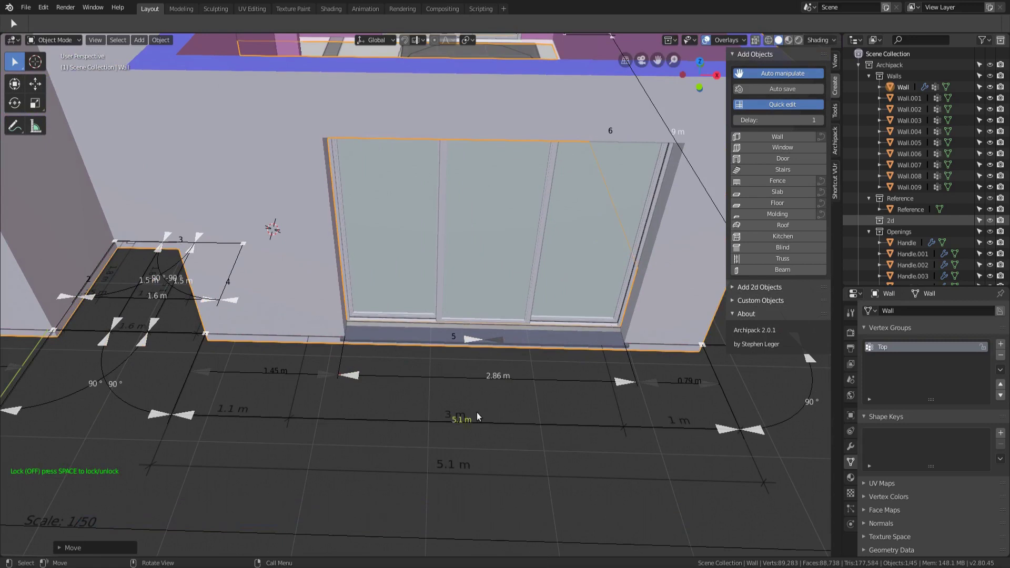
pyautogui.click(499, 377)
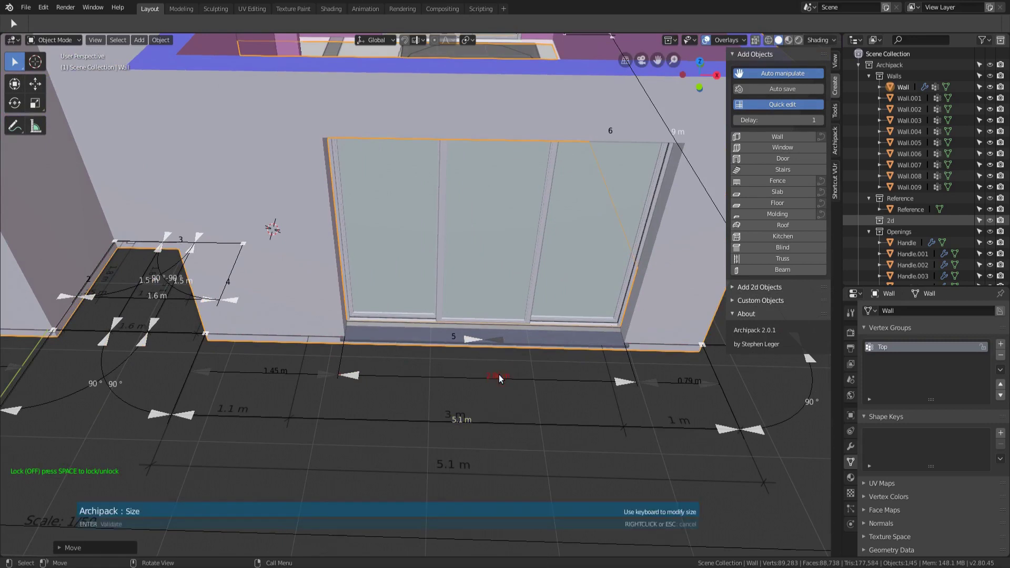
pyautogui.press('Return')
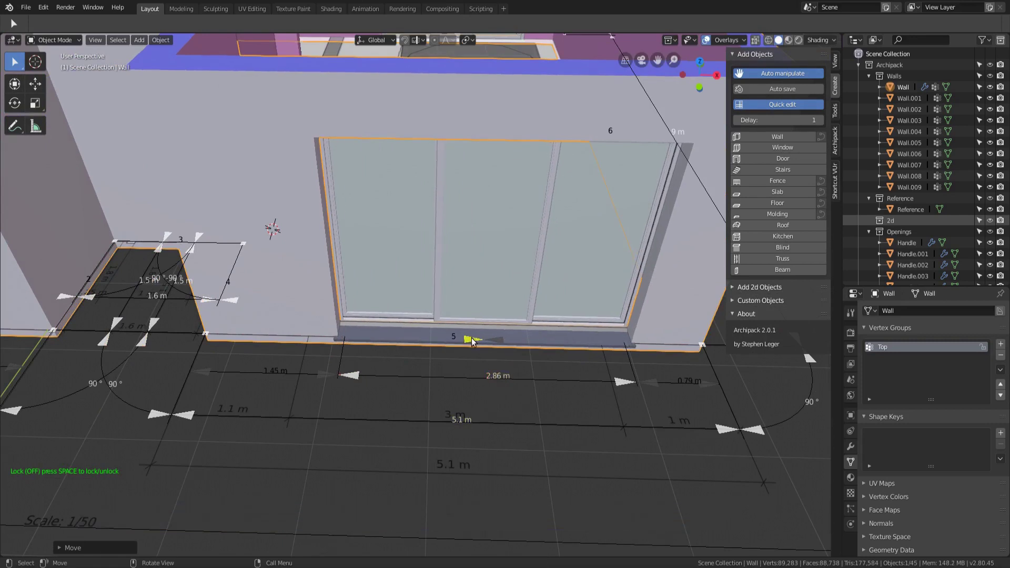
pyautogui.moveTo(471, 341); pyautogui.dragTo(441, 339)
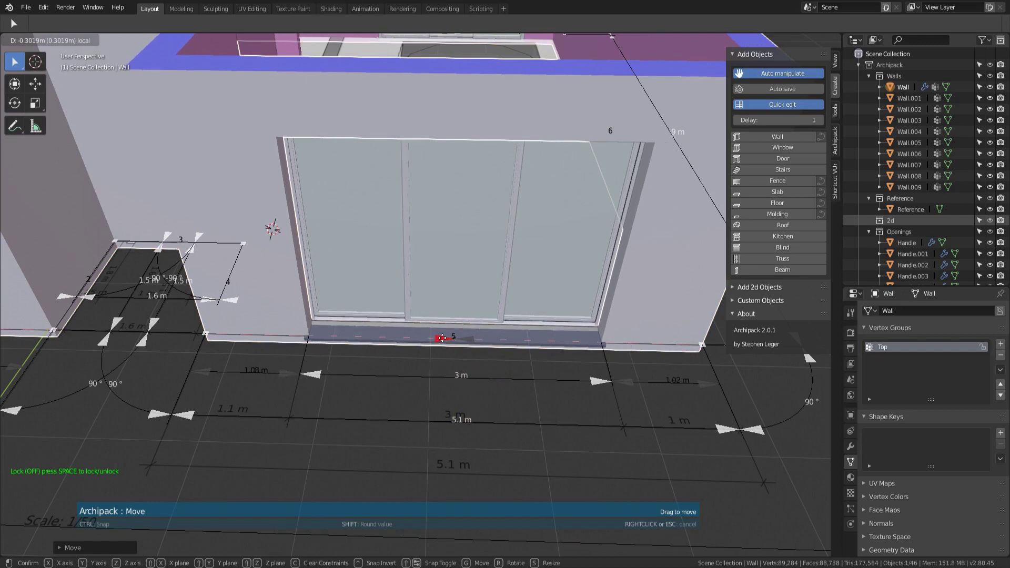
# Shift the glass door slightly right along the wall.
pyautogui.moveTo(564, 356)
pyautogui.mouseDown(button='middle')
pyautogui.moveTo(539, 365)
pyautogui.moveTo(444, 351)
pyautogui.mouseUp(button='middle')
pyautogui.scroll(-3, 446, 350)
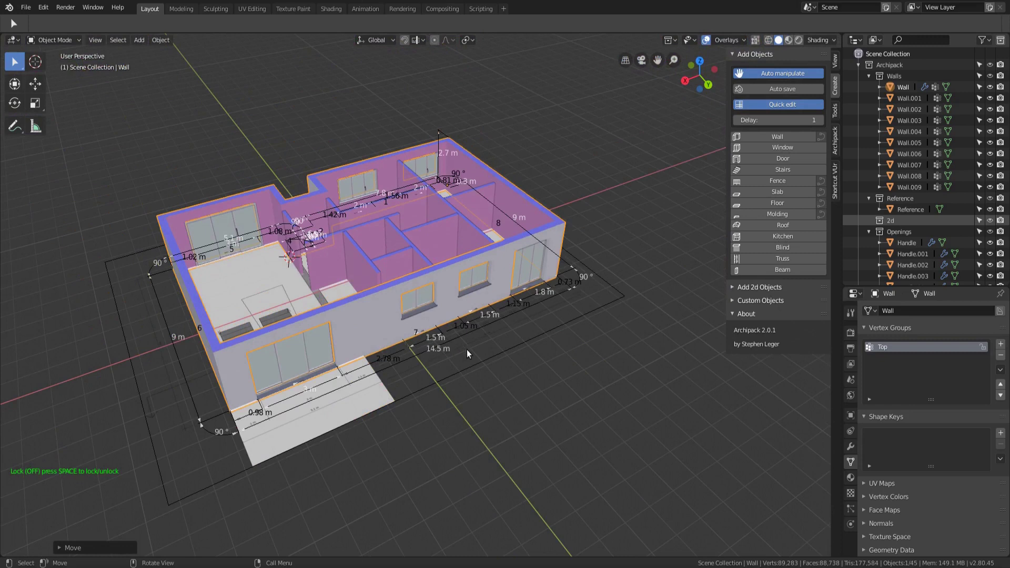
pyautogui.scroll(4, 322, 387)
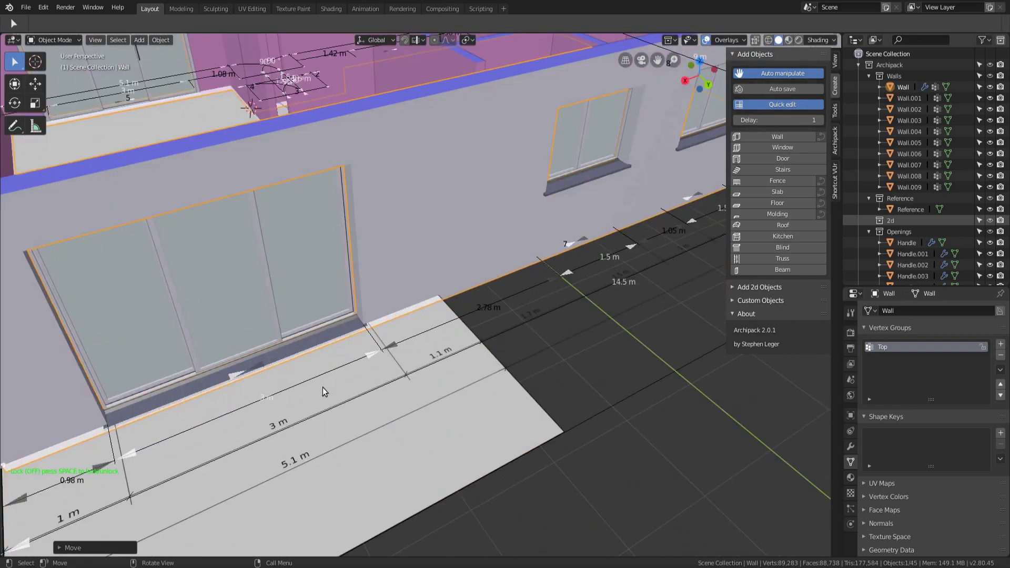
pyautogui.click(240, 374)
pyautogui.moveTo(239, 374); pyautogui.dragTo(242, 373)
pyautogui.scroll(-4, 233, 379)
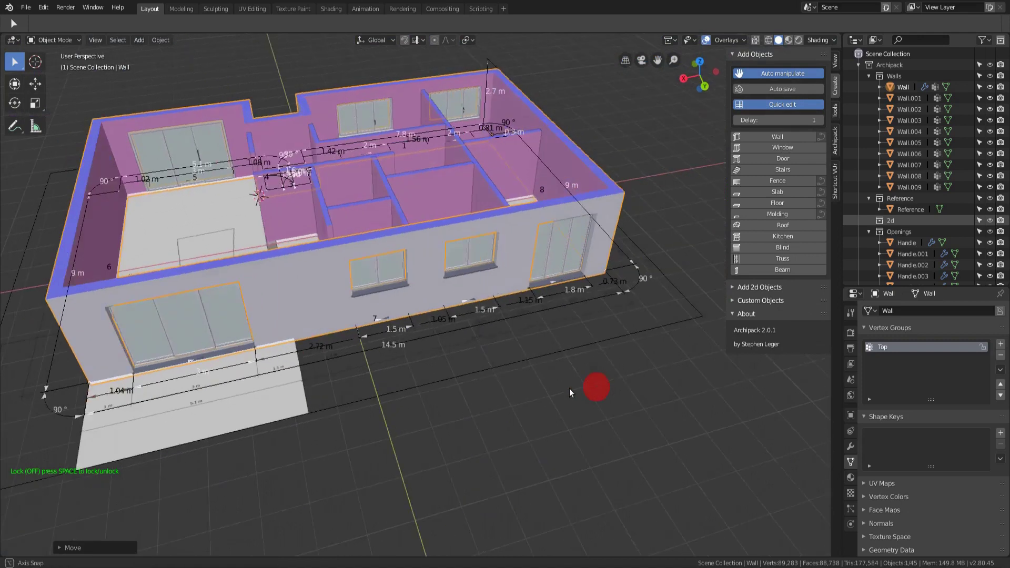
pyautogui.moveTo(547, 374); pyautogui.dragTo(557, 385, button='middle')
pyautogui.scroll(5, 358, 280)
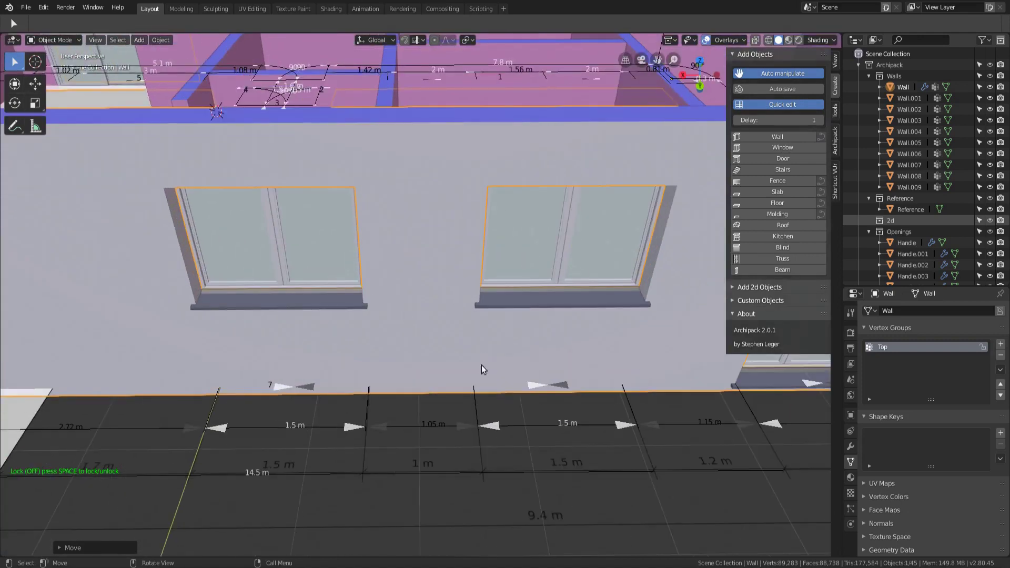
# Set Window.001's altitude to 1.4 m and its height to 0.6 m.
pyautogui.click(523, 302)
pyautogui.scroll(-2, 523, 297)
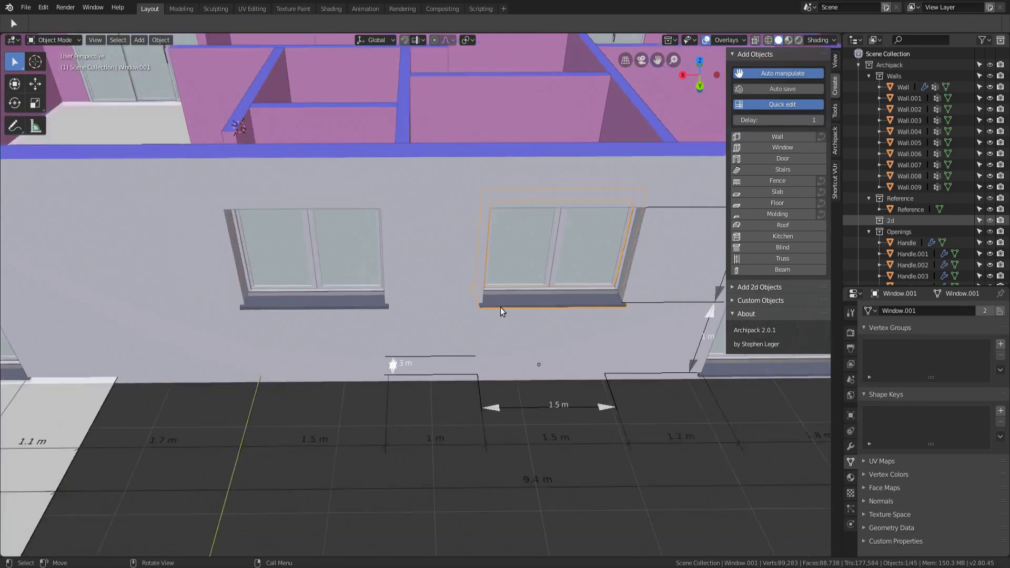
pyautogui.scroll(-2, 501, 307)
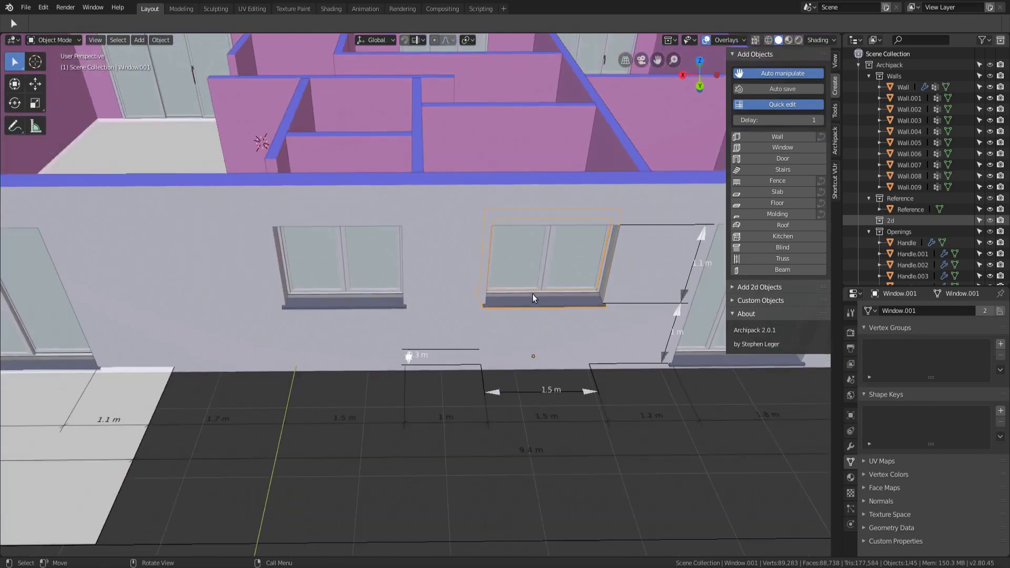
pyautogui.click(677, 328)
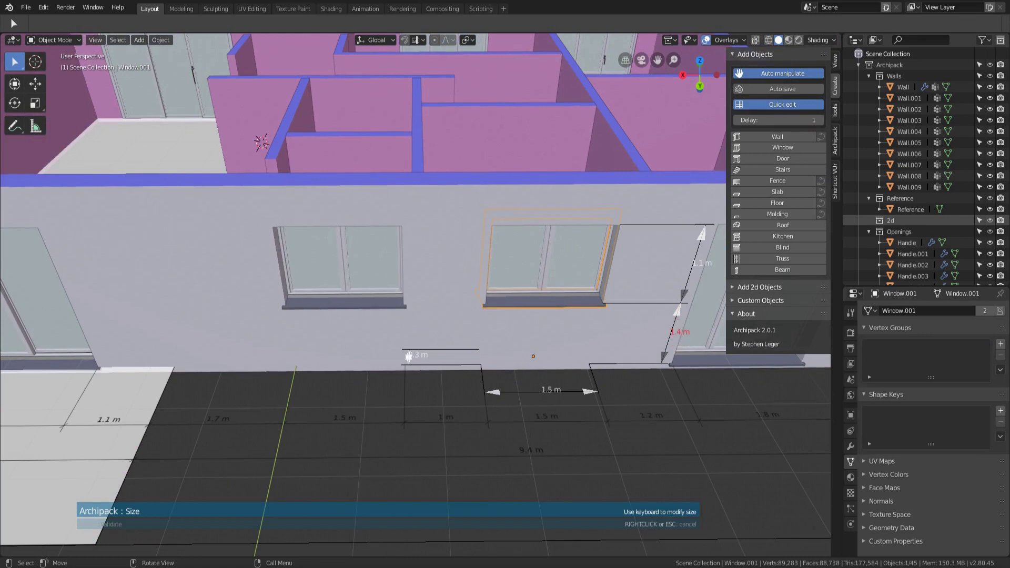
pyautogui.click(677, 337)
pyautogui.click(709, 235)
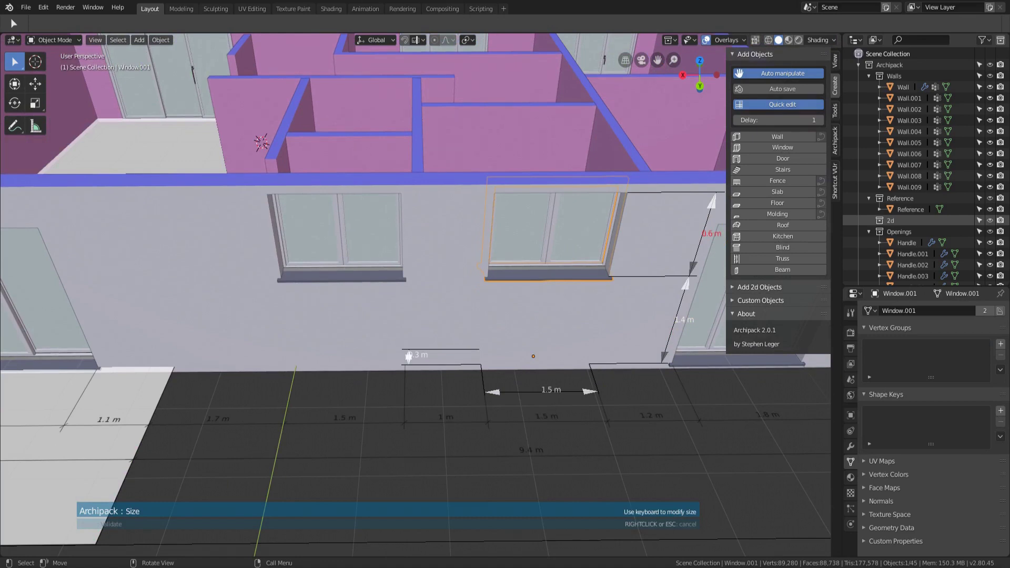
pyautogui.click(709, 244)
pyautogui.moveTo(541, 267); pyautogui.dragTo(433, 267, button='middle')
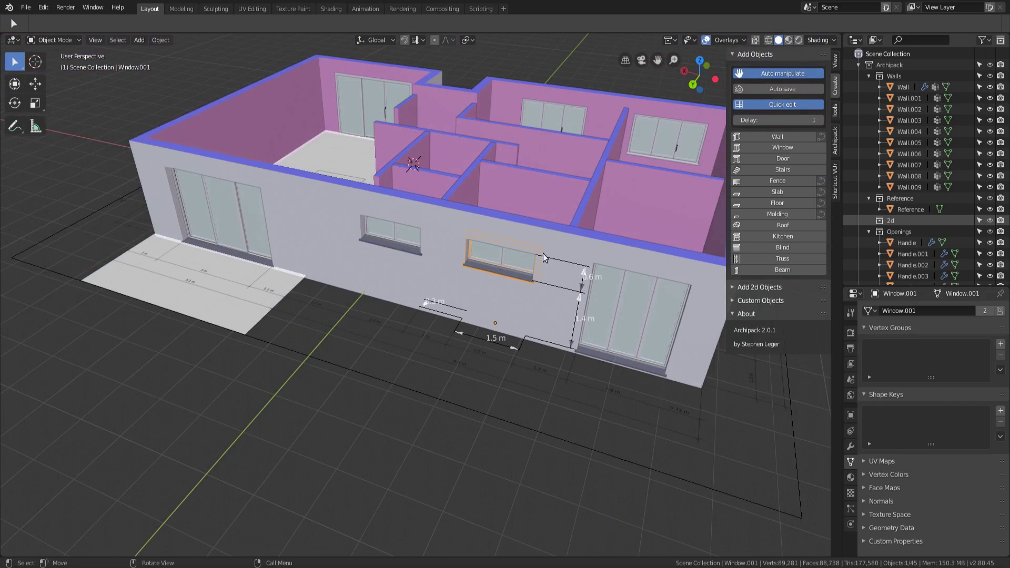
pyautogui.click(836, 139)
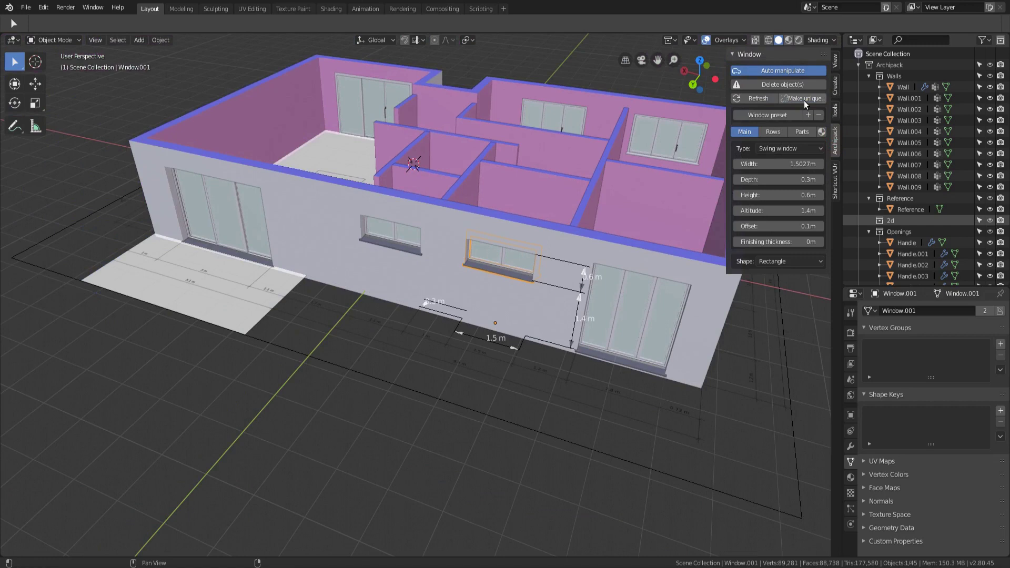
pyautogui.scroll(-2, 542, 299)
pyautogui.moveTo(542, 298); pyautogui.dragTo(264, 297, button='middle')
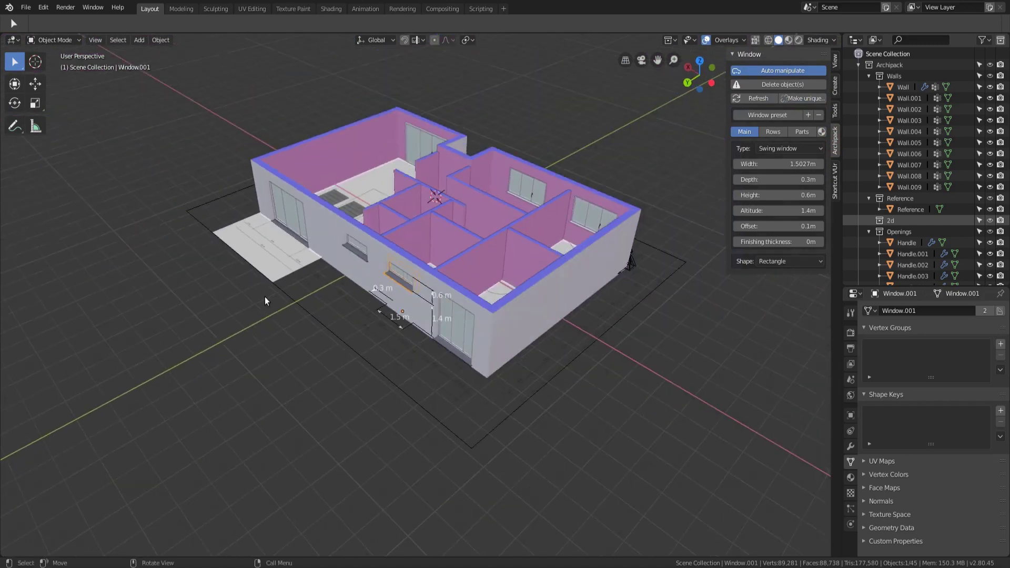
pyautogui.moveTo(521, 269); pyautogui.dragTo(513, 291, button='middle')
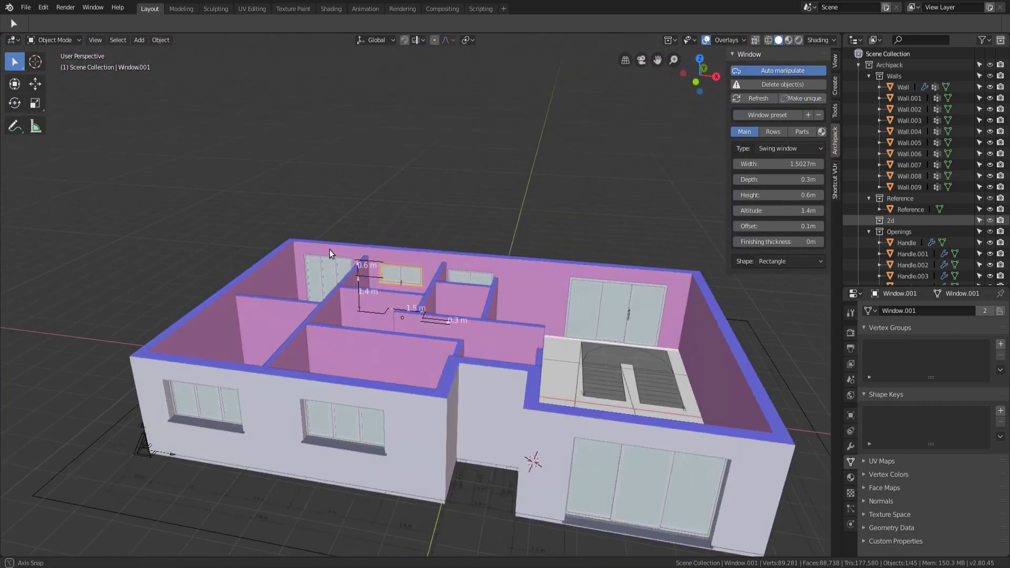
pyautogui.scroll(-2, 365, 227)
pyautogui.moveTo(512, 291)
pyautogui.mouseDown(button='middle')
pyautogui.moveTo(469, 327)
pyautogui.moveTo(471, 298)
pyautogui.mouseUp(button='middle')
pyautogui.scroll(3, 469, 327)
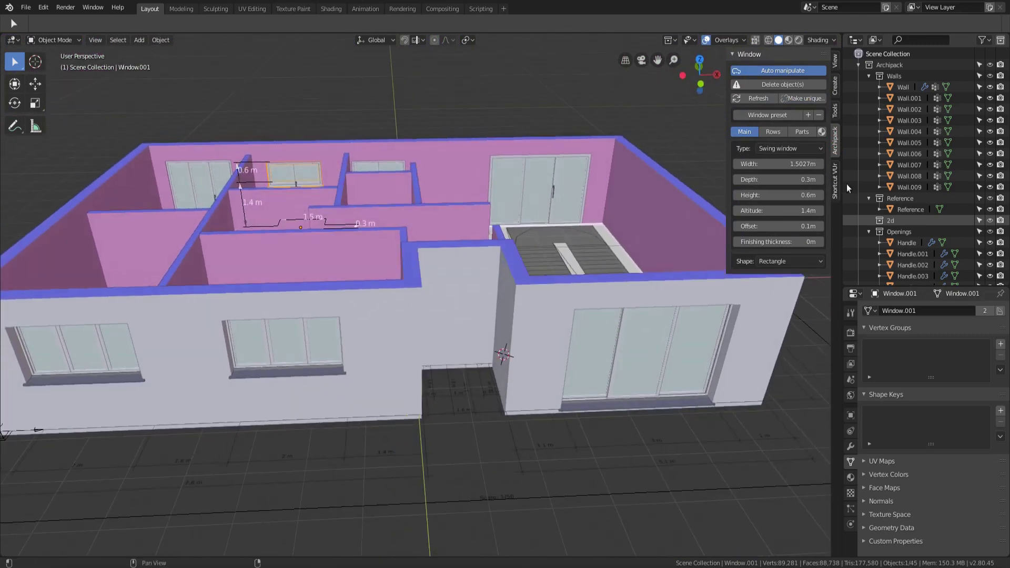
pyautogui.click(835, 85)
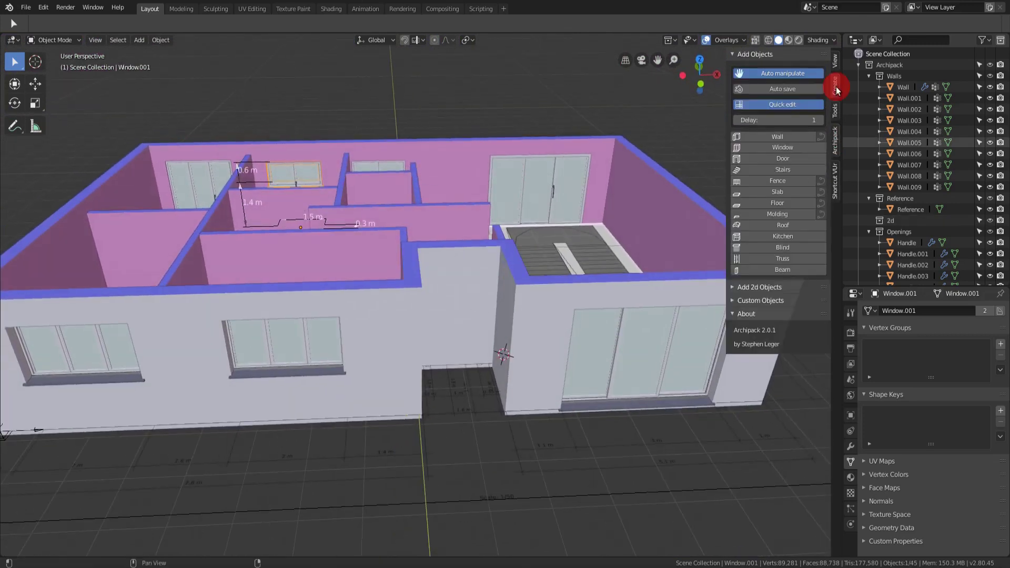
# Choose a glazed door preset and place it in the front doorway.
pyautogui.click(780, 159)
pyautogui.click(509, 112)
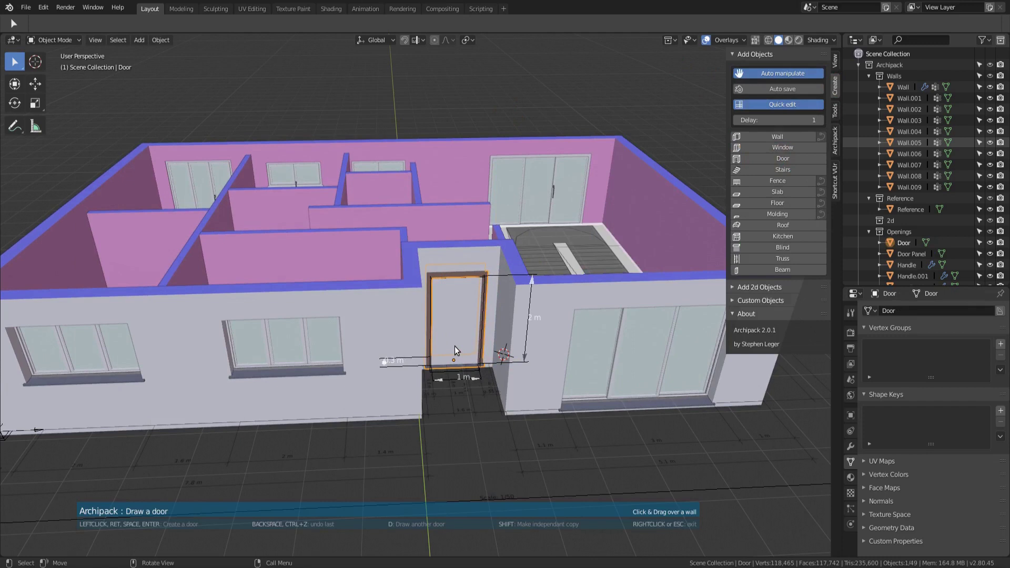
pyautogui.click(454, 347)
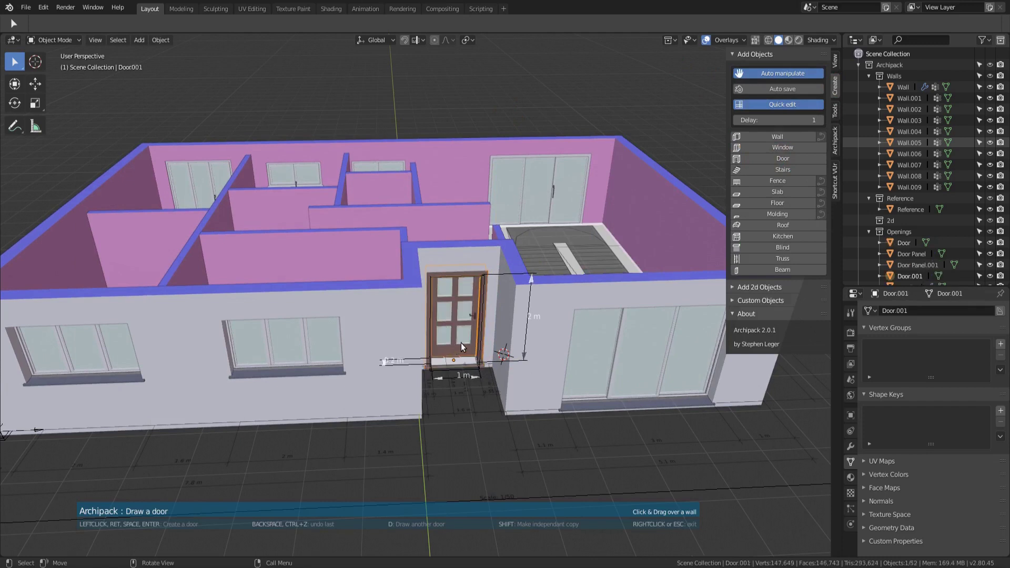
pyautogui.scroll(-2, 460, 344)
pyautogui.scroll(6, 438, 339)
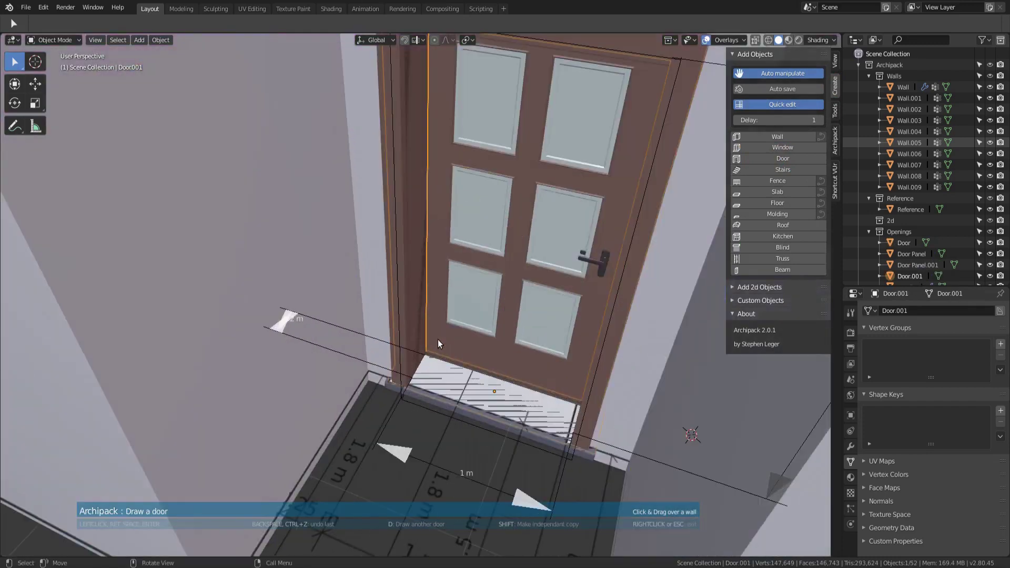
pyautogui.scroll(-6, 438, 339)
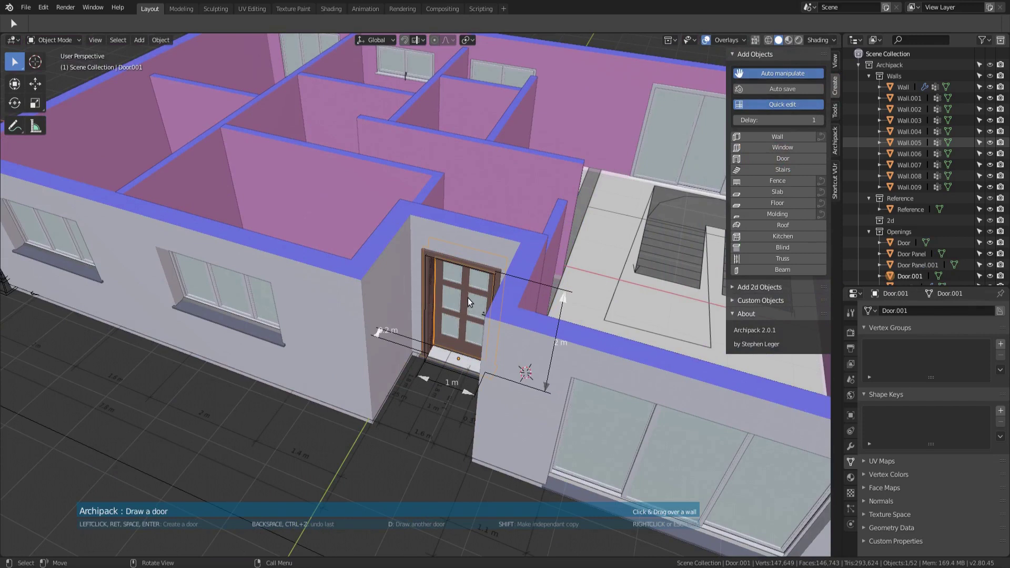
# Place Inside 80x200 doors into the upper rooms' interior walls.
pyautogui.press('d')
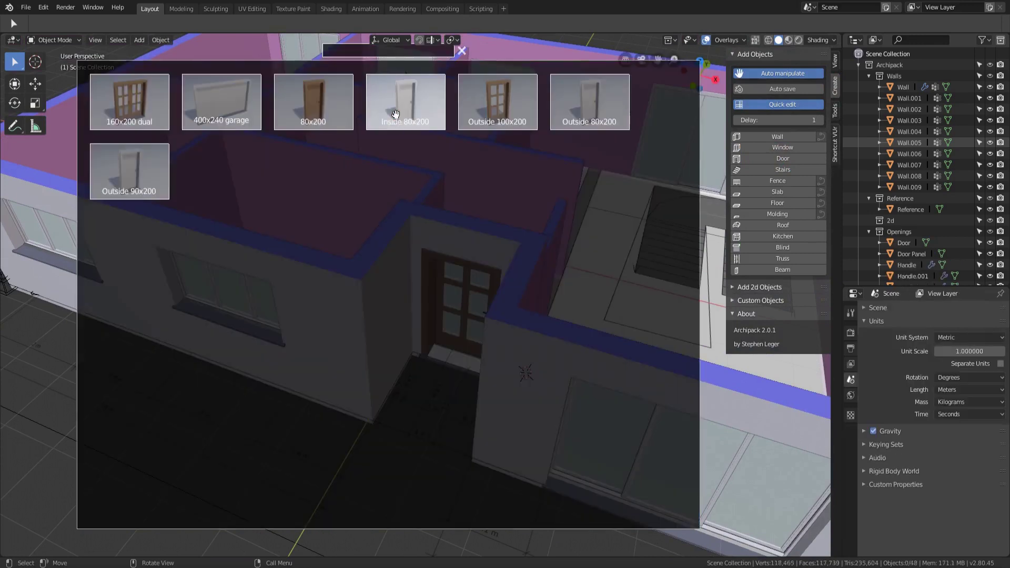
pyautogui.click(401, 127)
pyautogui.click(443, 169)
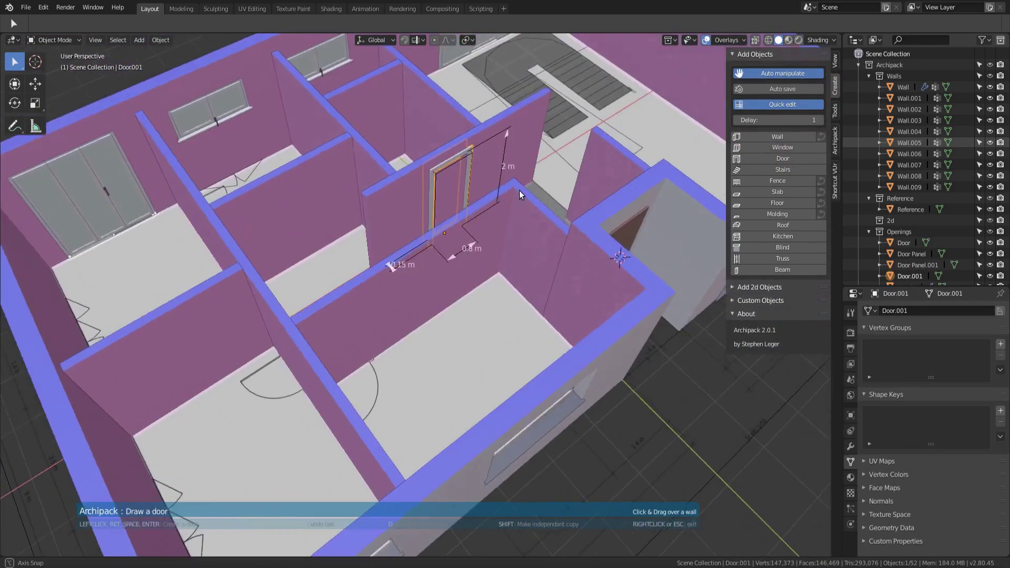
pyautogui.moveTo(460, 174)
pyautogui.mouseDown(button='middle')
pyautogui.moveTo(499, 197)
pyautogui.moveTo(434, 249)
pyautogui.moveTo(428, 218)
pyautogui.mouseUp(button='middle')
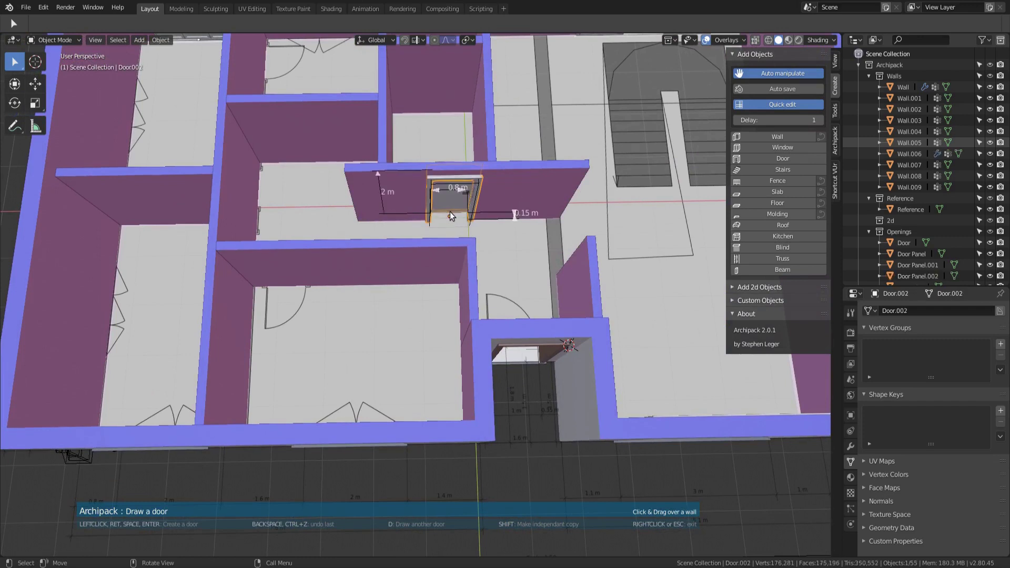
pyautogui.click(450, 212)
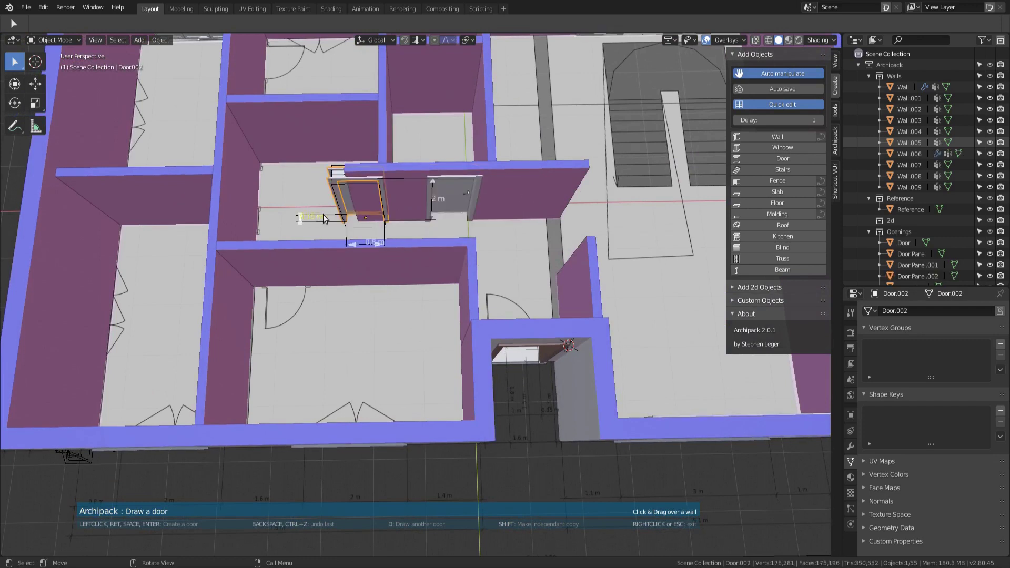
pyautogui.moveTo(497, 235)
pyautogui.mouseDown(button='middle')
pyautogui.moveTo(361, 239)
pyautogui.moveTo(263, 213)
pyautogui.mouseUp(button='middle')
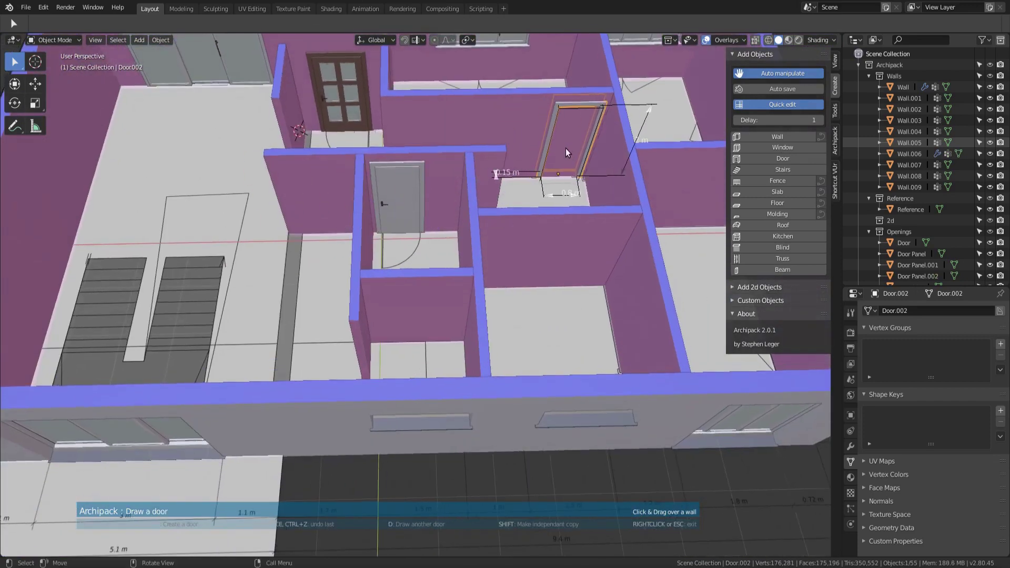
pyautogui.click(561, 149)
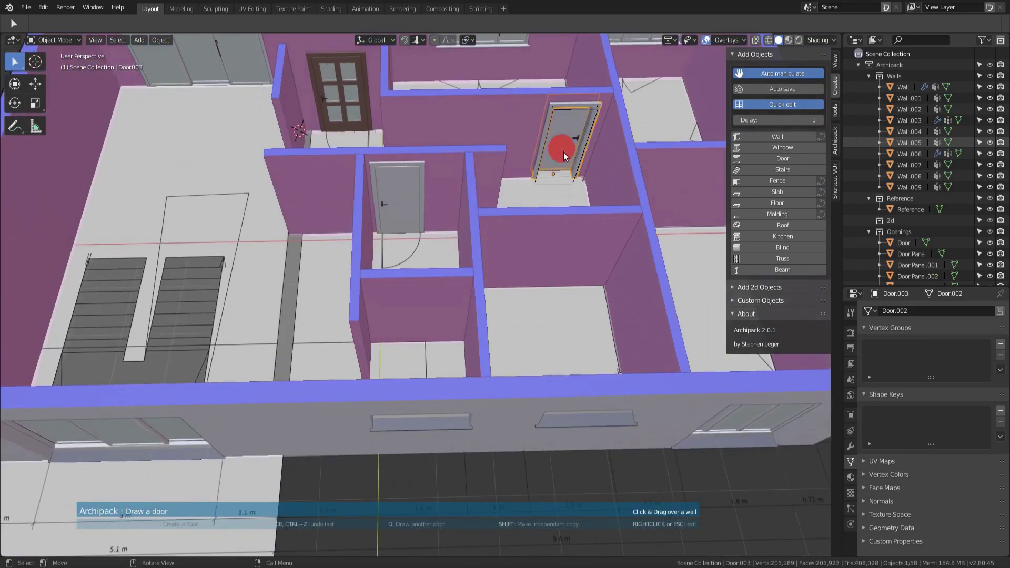
pyautogui.moveTo(564, 153); pyautogui.dragTo(626, 165, button='middle')
pyautogui.scroll(2, 626, 165)
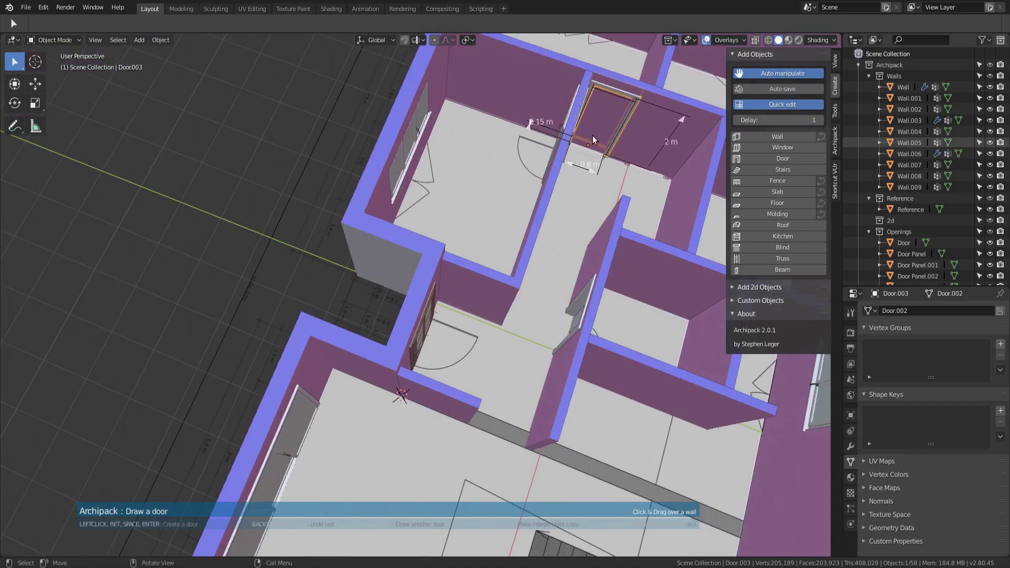
pyautogui.click(593, 135)
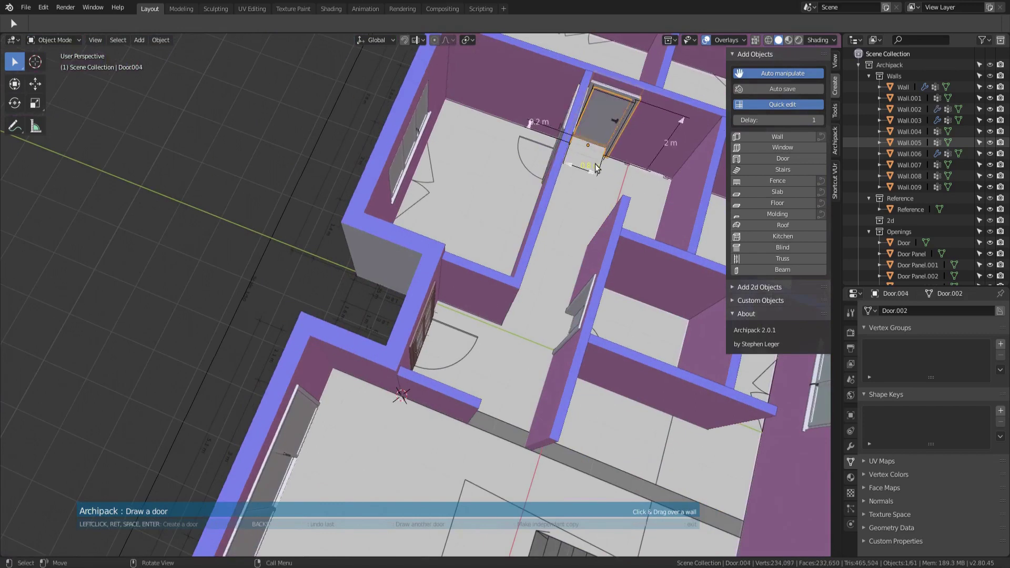
pyautogui.moveTo(592, 158)
pyautogui.mouseDown(button='middle')
pyautogui.moveTo(581, 170)
pyautogui.moveTo(549, 161)
pyautogui.mouseUp(button='middle')
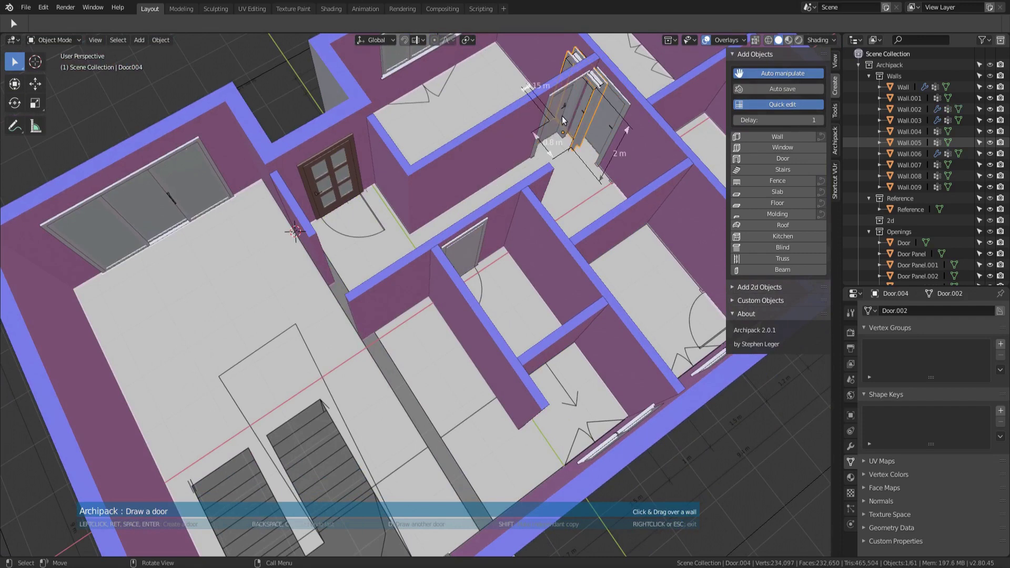
# Place two preset doors in the lower and corner room walls, then exit door drawing.
pyautogui.click(580, 165)
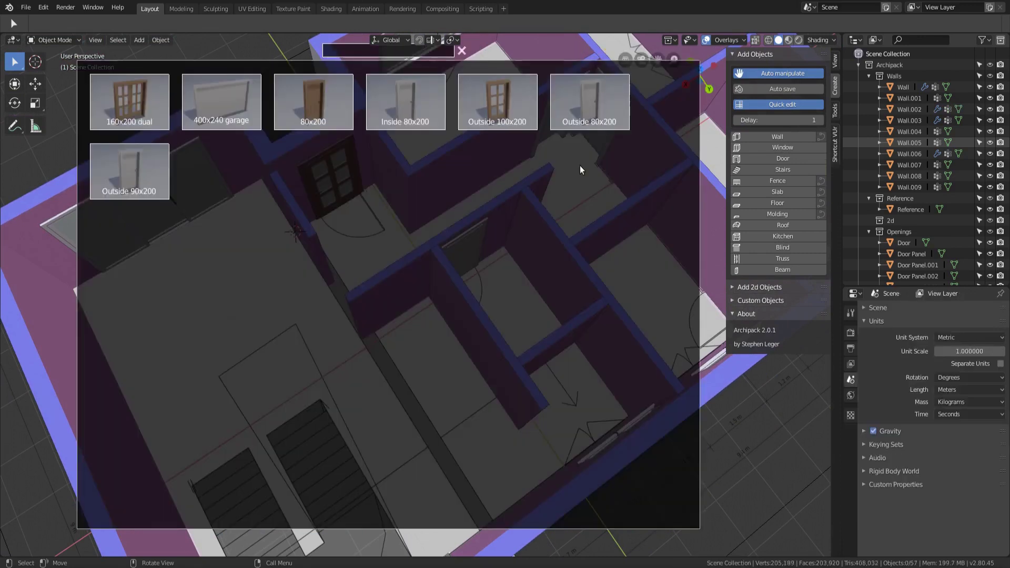
pyautogui.click(394, 108)
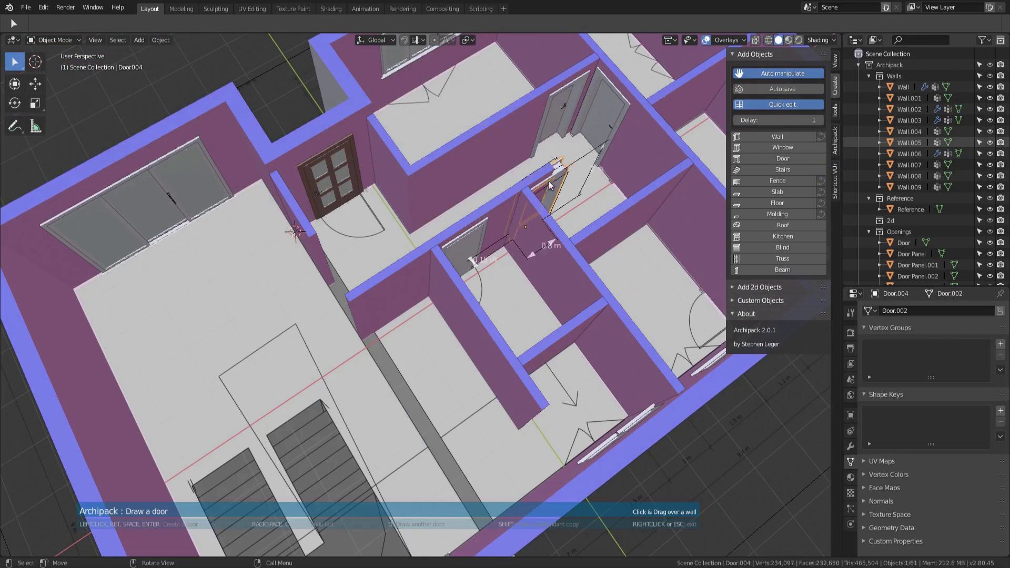
pyautogui.moveTo(603, 192)
pyautogui.mouseDown(button='middle')
pyautogui.moveTo(480, 179)
pyautogui.moveTo(446, 163)
pyautogui.mouseUp(button='middle')
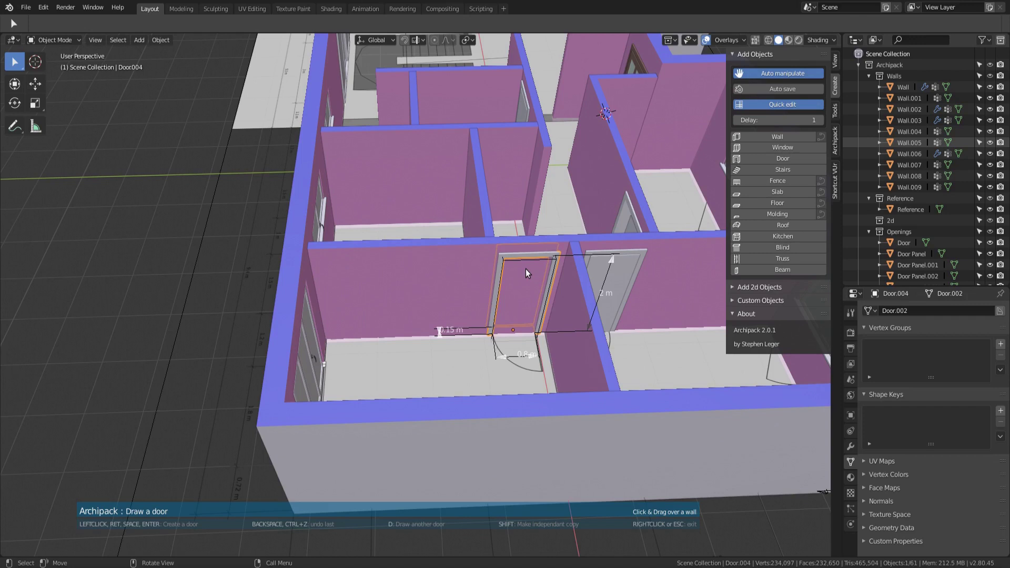
pyautogui.click(525, 270)
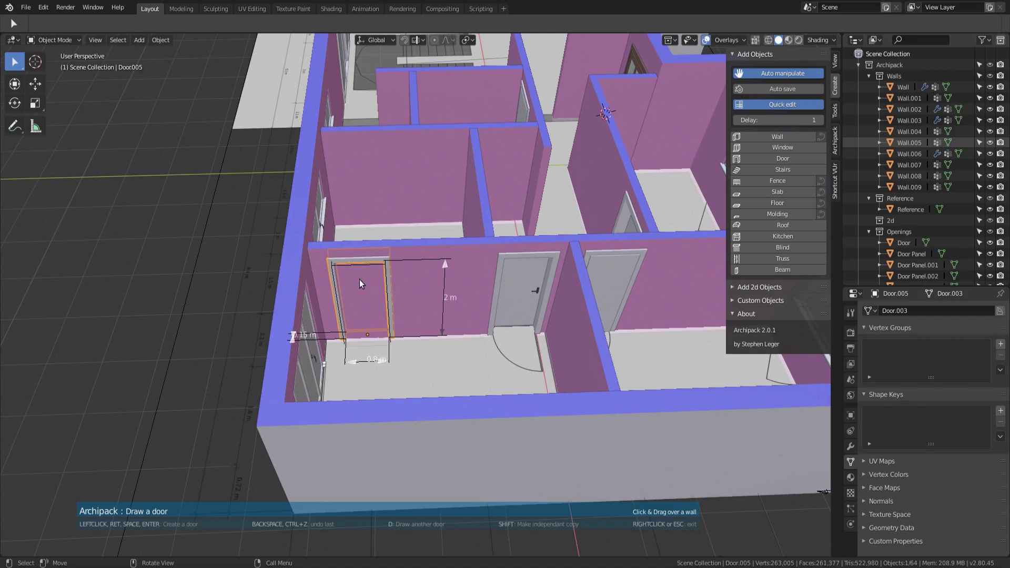
pyautogui.click(357, 279)
pyautogui.moveTo(367, 282)
pyautogui.mouseDown(button='middle')
pyautogui.moveTo(429, 300)
pyautogui.moveTo(425, 336)
pyautogui.moveTo(453, 331)
pyautogui.moveTo(386, 302)
pyautogui.mouseUp(button='middle')
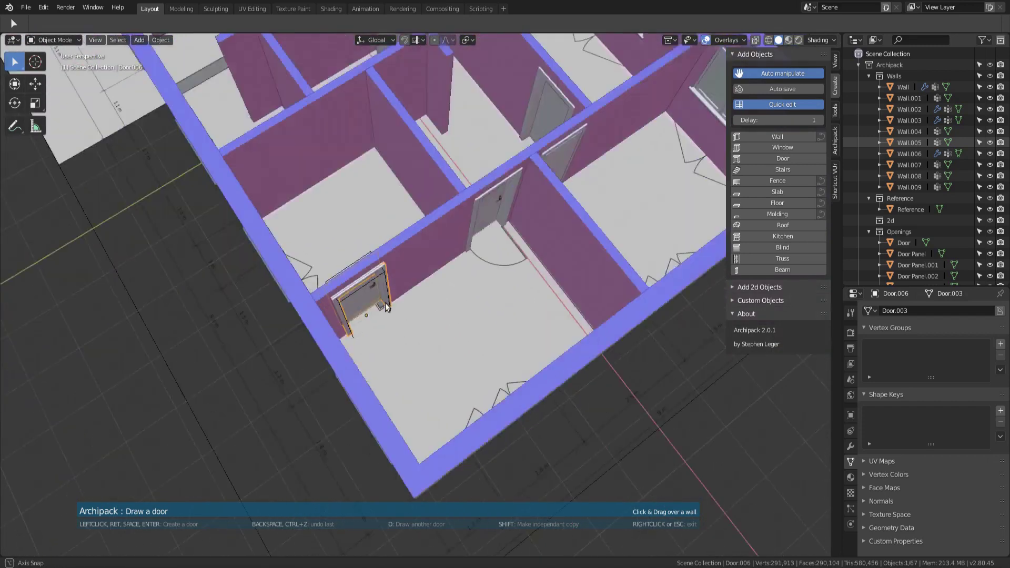
pyautogui.scroll(3, 374, 304)
pyautogui.rightClick(446, 301)
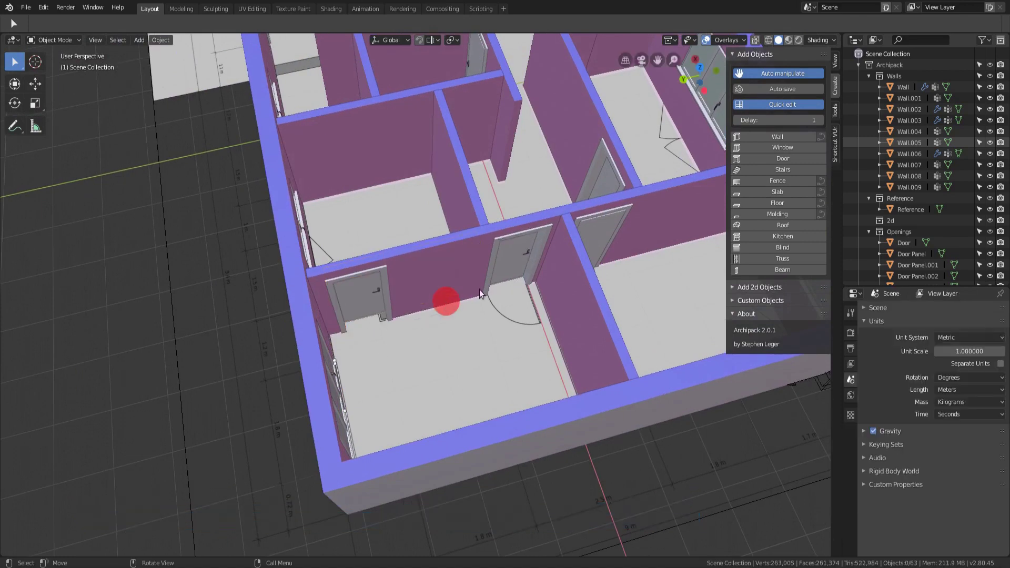
# Rotate Door.004 180 degrees about the Z axis.
pyautogui.click(494, 256)
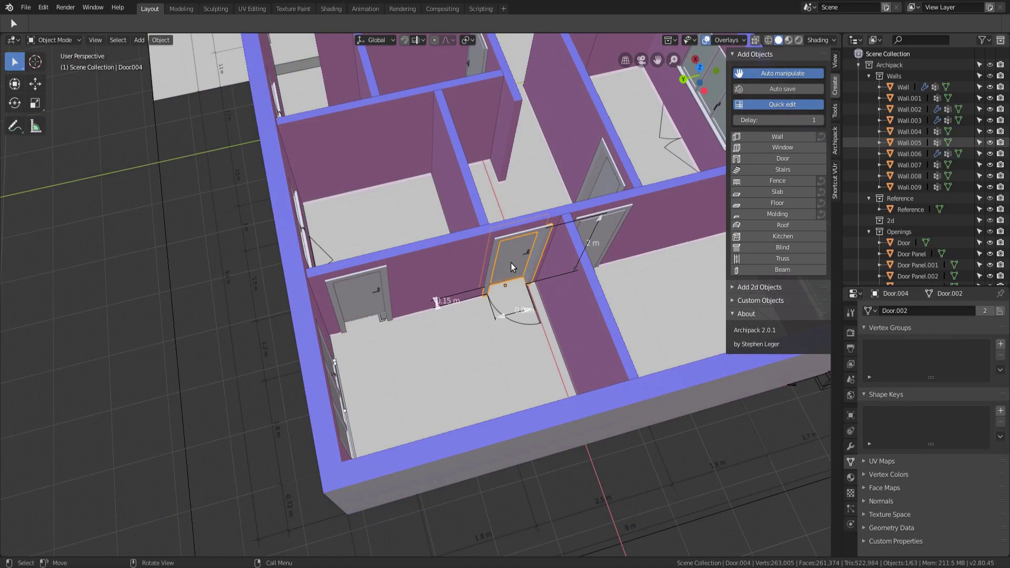
pyautogui.press('z')
pyautogui.press('Escape')
pyautogui.press('r')
pyautogui.press('z')
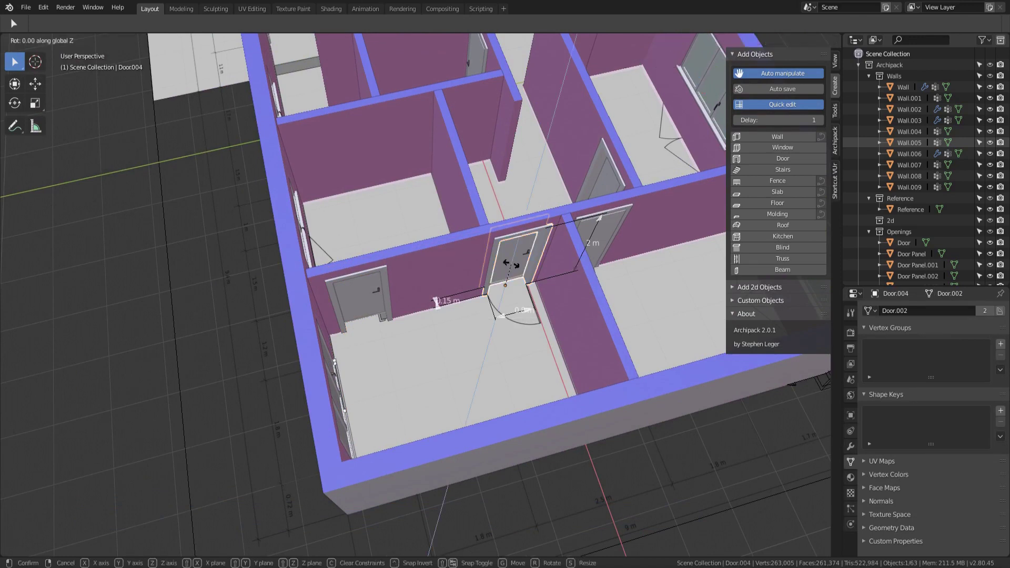
pyautogui.write('180')
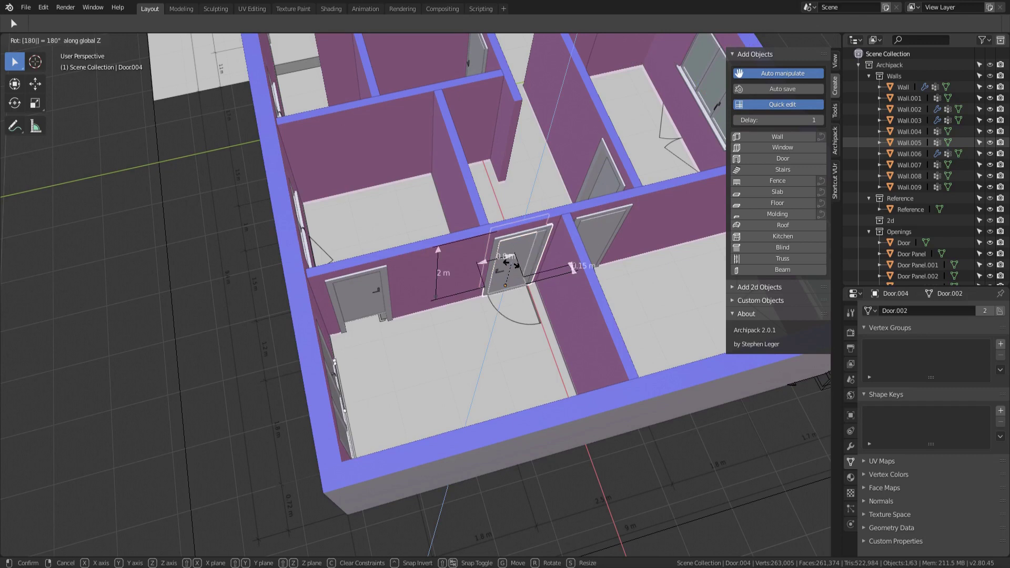
pyautogui.press('Return')
pyautogui.scroll(2, 511, 263)
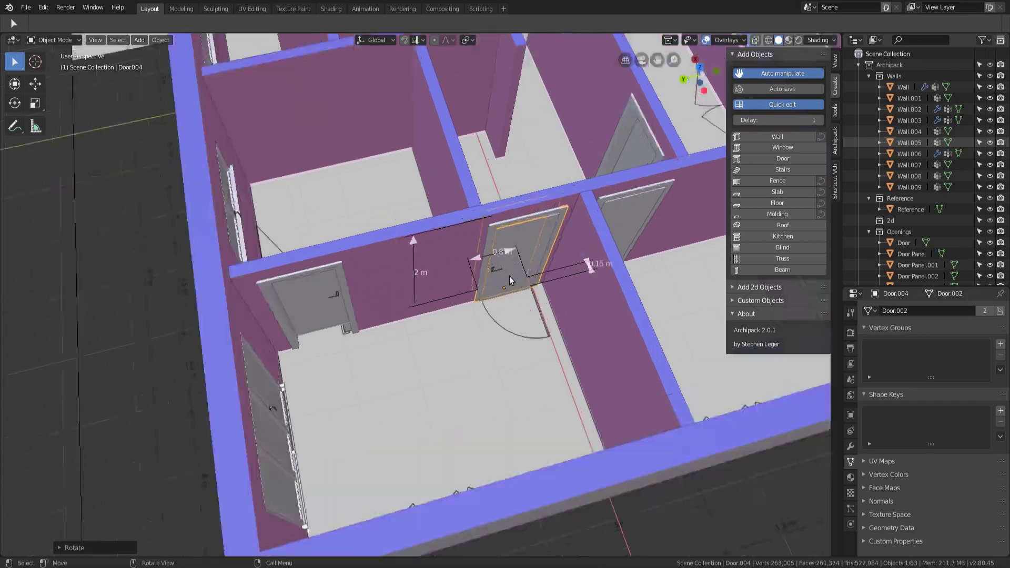
pyautogui.scroll(2, 508, 276)
pyautogui.scroll(3, 509, 277)
pyautogui.scroll(-3, 516, 267)
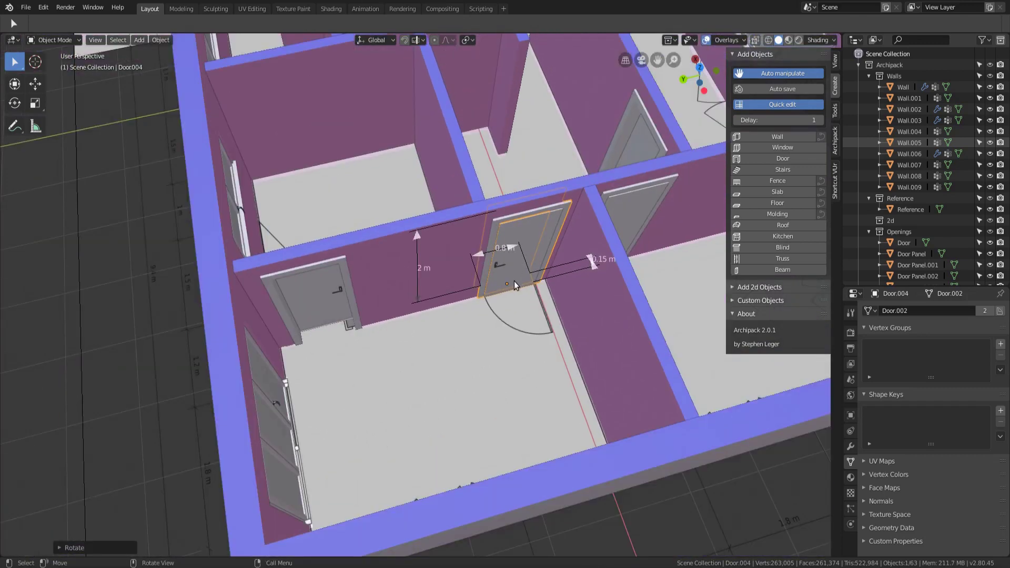
# Set Door.003's hinge side to Left in the Archipack settings.
pyautogui.click(381, 290)
pyautogui.moveTo(326, 337); pyautogui.dragTo(310, 339)
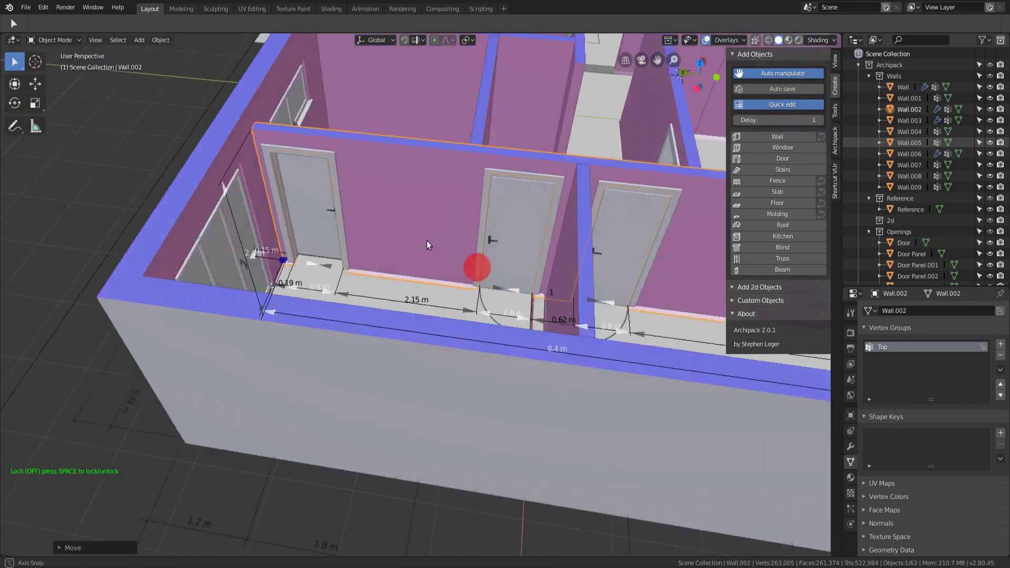
pyautogui.moveTo(477, 267); pyautogui.dragTo(403, 255, button='middle')
pyautogui.click(622, 255)
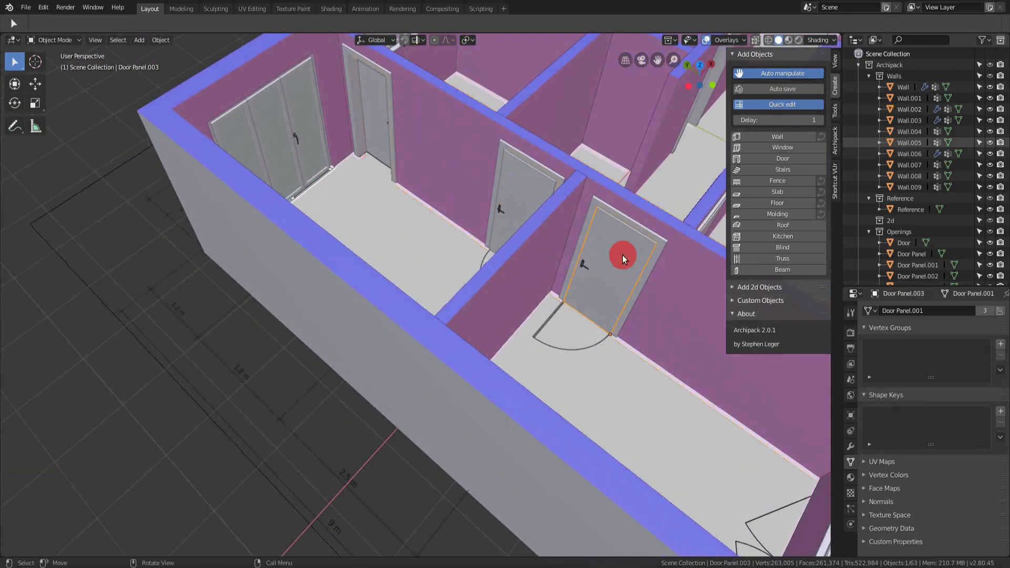
pyautogui.click(835, 138)
pyautogui.click(794, 71)
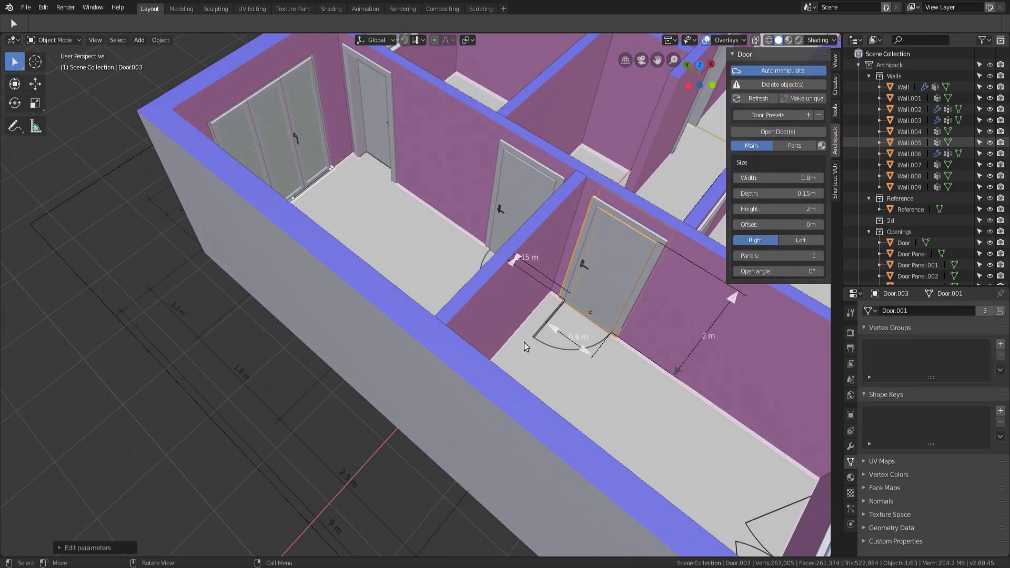
pyautogui.moveTo(524, 342); pyautogui.dragTo(566, 315, button='middle')
pyautogui.scroll(5, 568, 315)
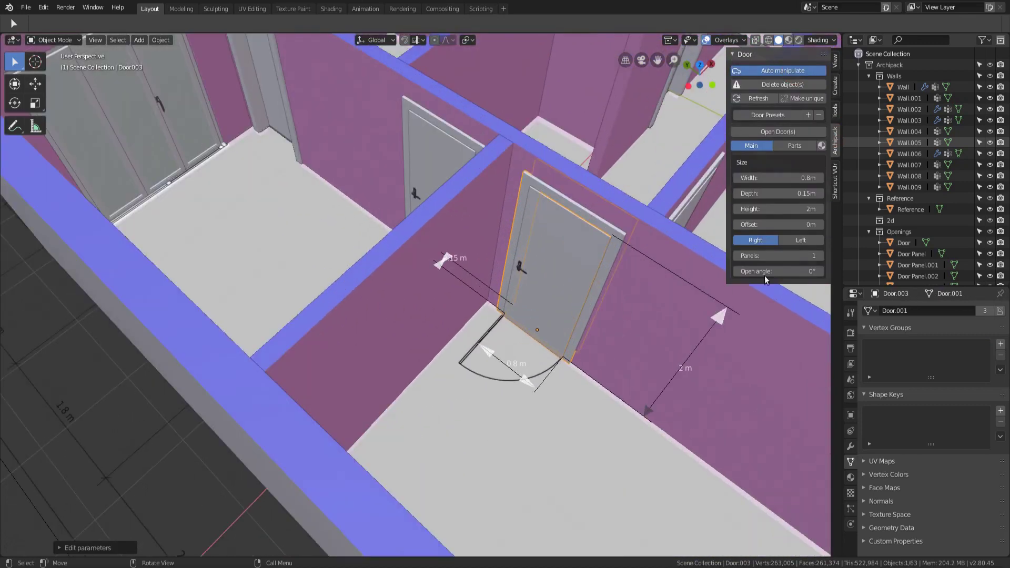
pyautogui.click(800, 240)
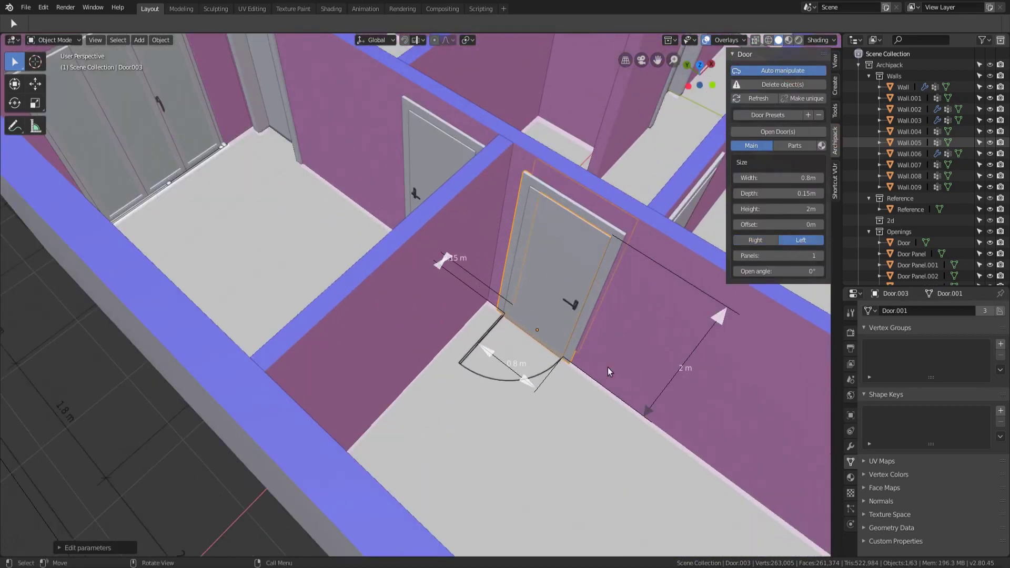
pyautogui.moveTo(608, 367)
pyautogui.mouseDown(button='middle')
pyautogui.moveTo(323, 354)
pyautogui.moveTo(359, 355)
pyautogui.moveTo(408, 335)
pyautogui.mouseUp(button='middle')
pyautogui.scroll(-2, 408, 335)
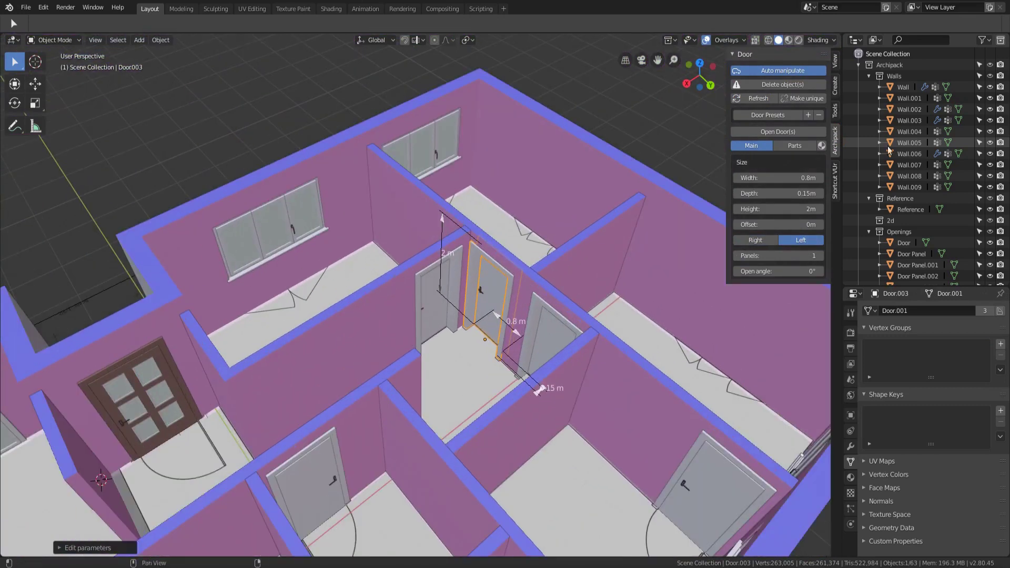
# Select all objects in the Openings collection via the Outliner, making Door active.
pyautogui.click(903, 233)
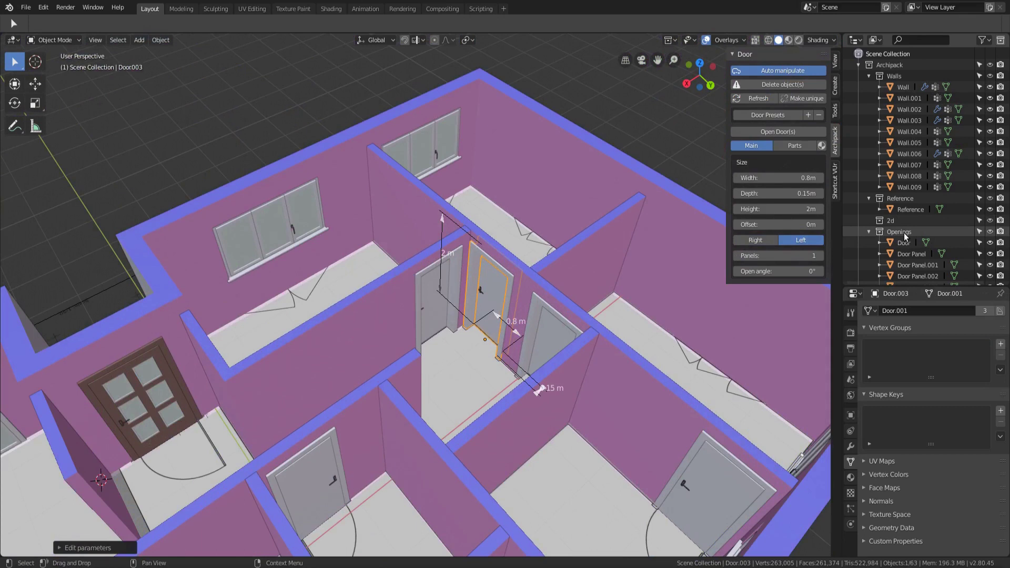
pyautogui.rightClick(903, 233)
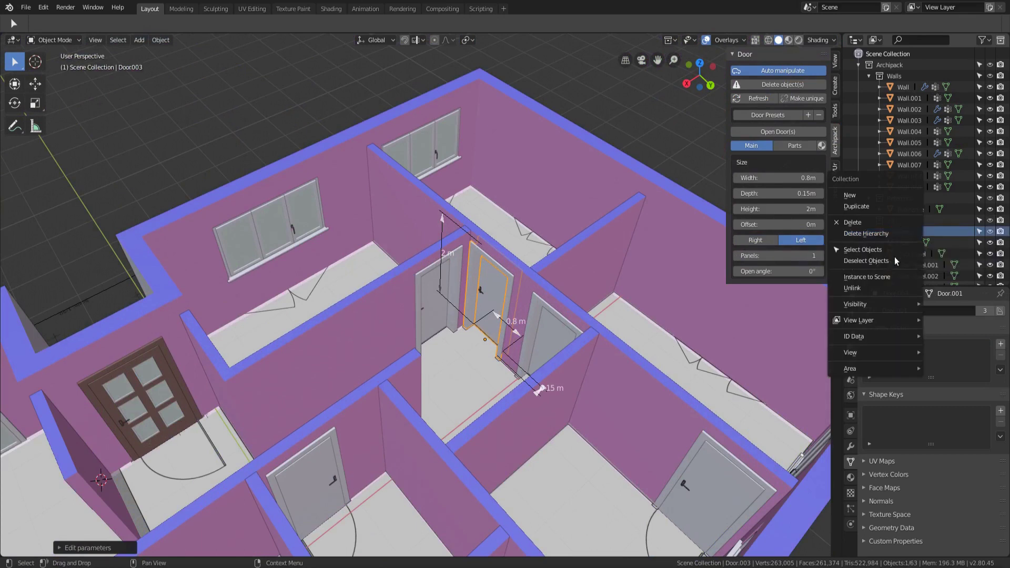
pyautogui.click(895, 250)
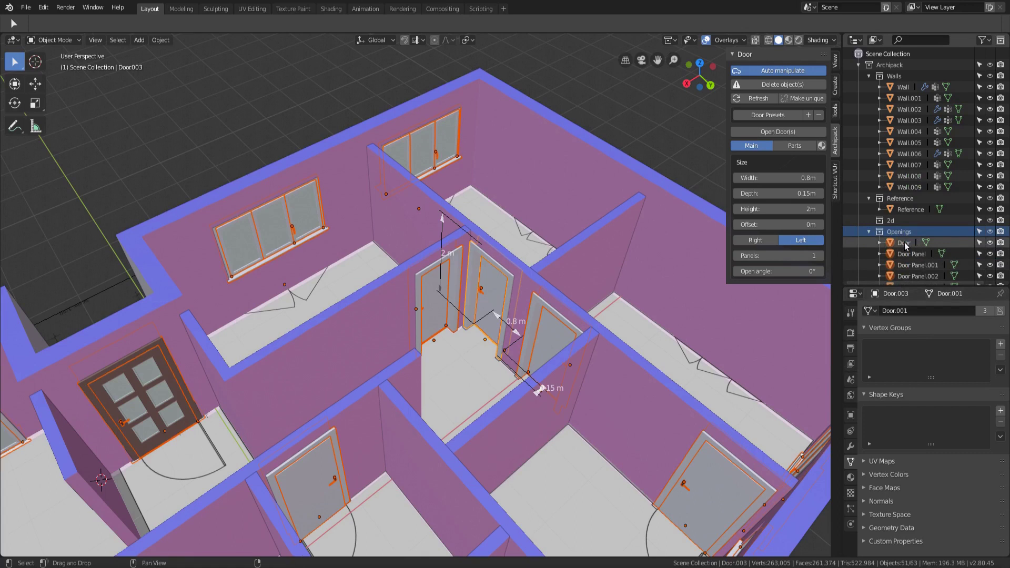
pyautogui.click(904, 245)
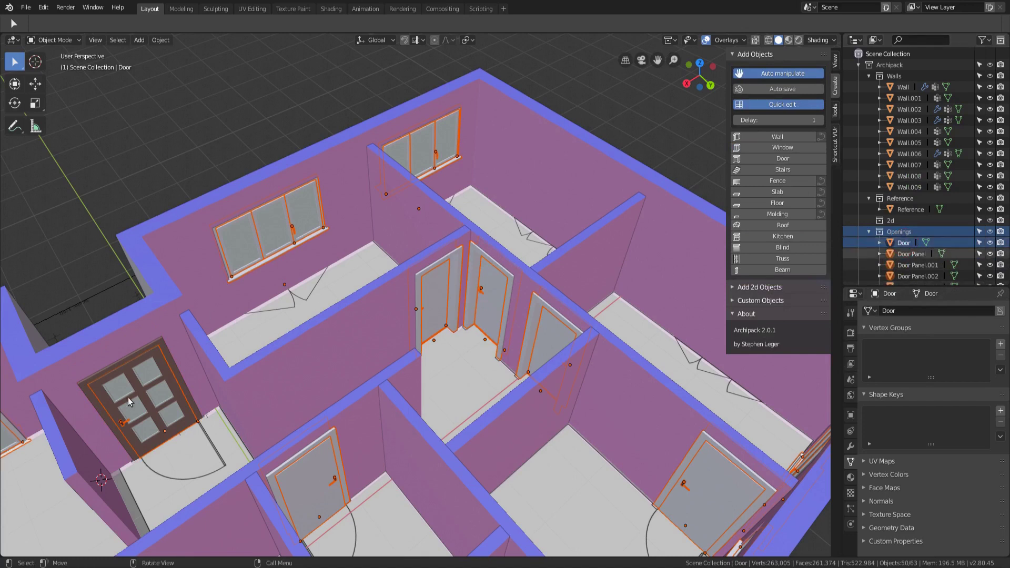
pyautogui.scroll(-3, 431, 210)
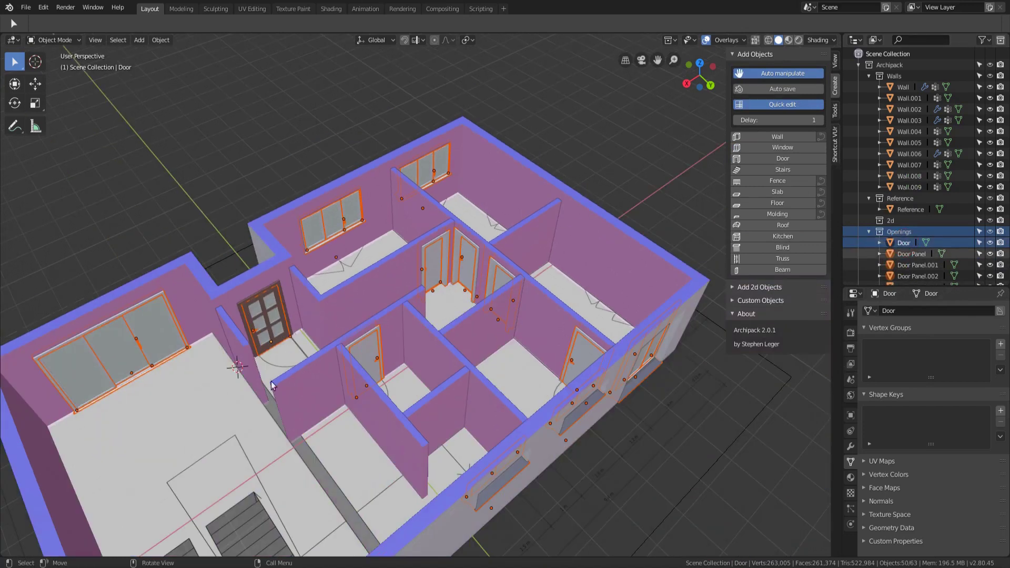
pyautogui.scroll(2, 271, 385)
pyautogui.scroll(3, 285, 358)
pyautogui.scroll(-3, 268, 299)
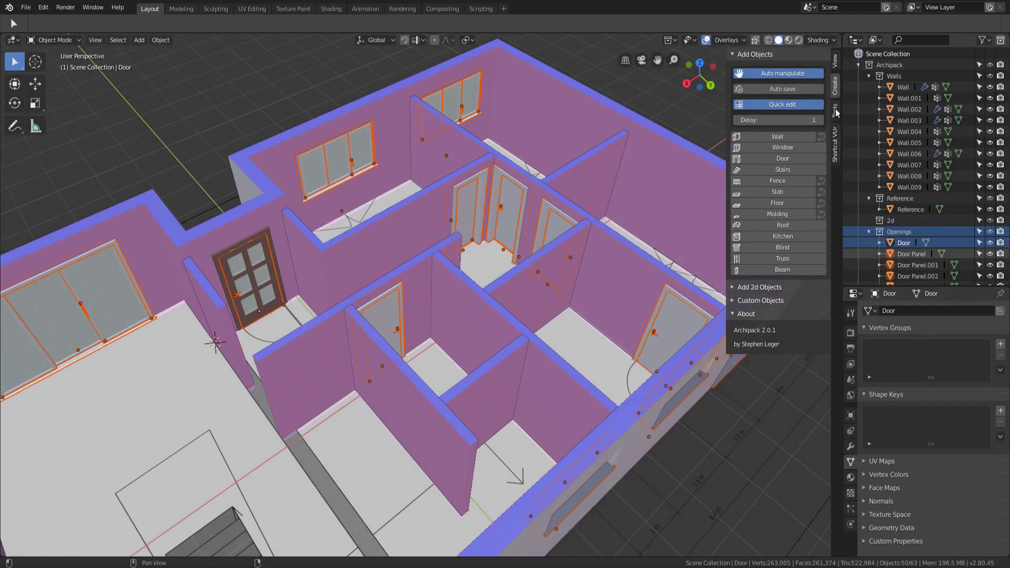
pyautogui.scroll(3, 482, 188)
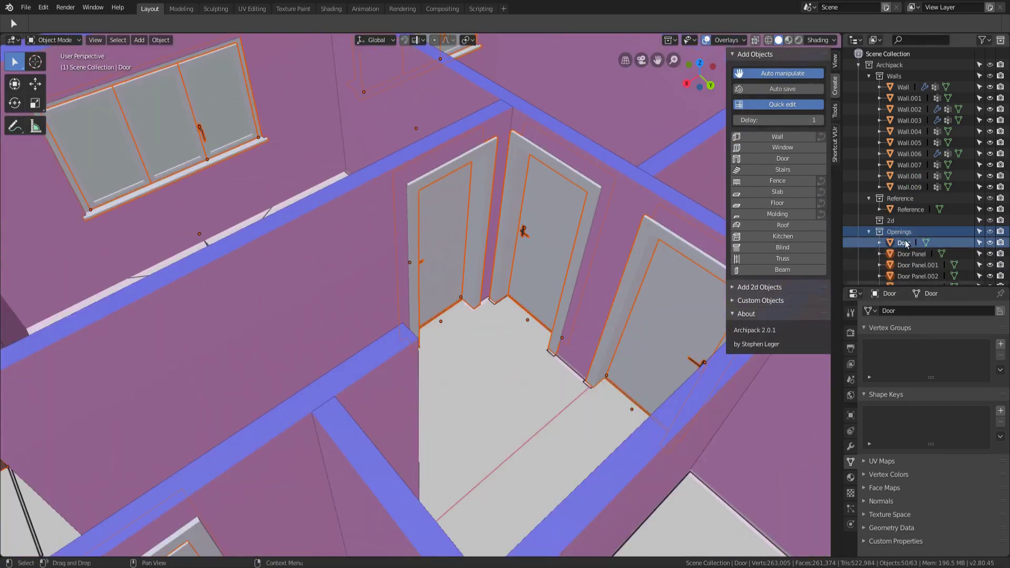
pyautogui.scroll(-2, 902, 214)
pyautogui.scroll(-2, 902, 215)
pyautogui.scroll(-2, 902, 215)
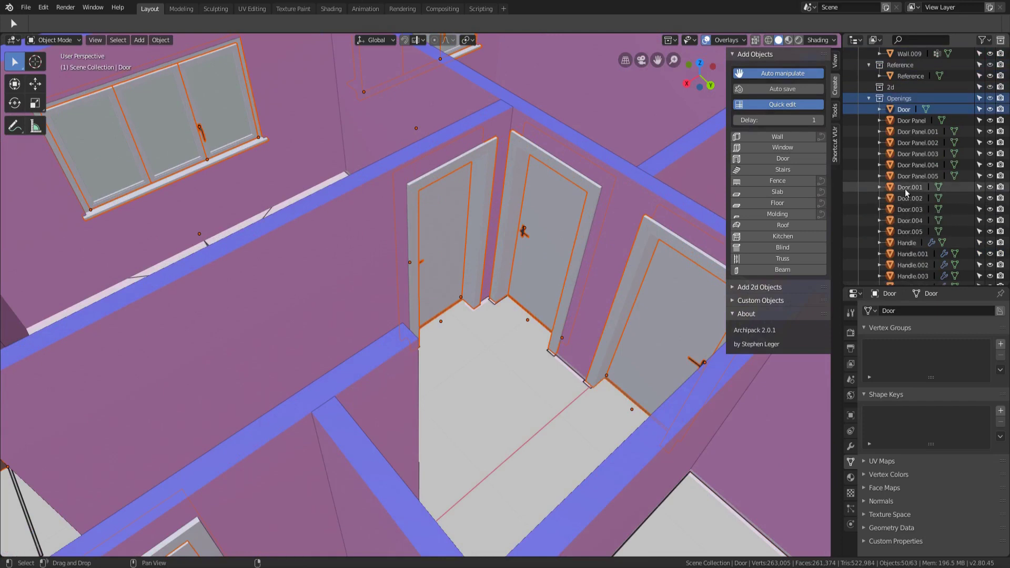
# Make Door.001 active and swing the selected doors open to about 92 degrees.
pyautogui.click(906, 189)
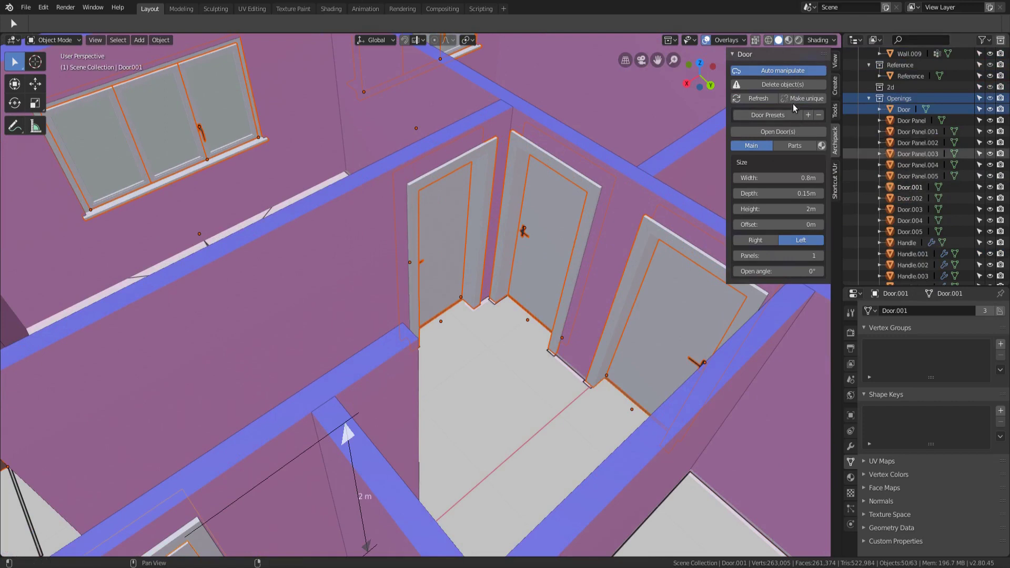
pyautogui.click(783, 134)
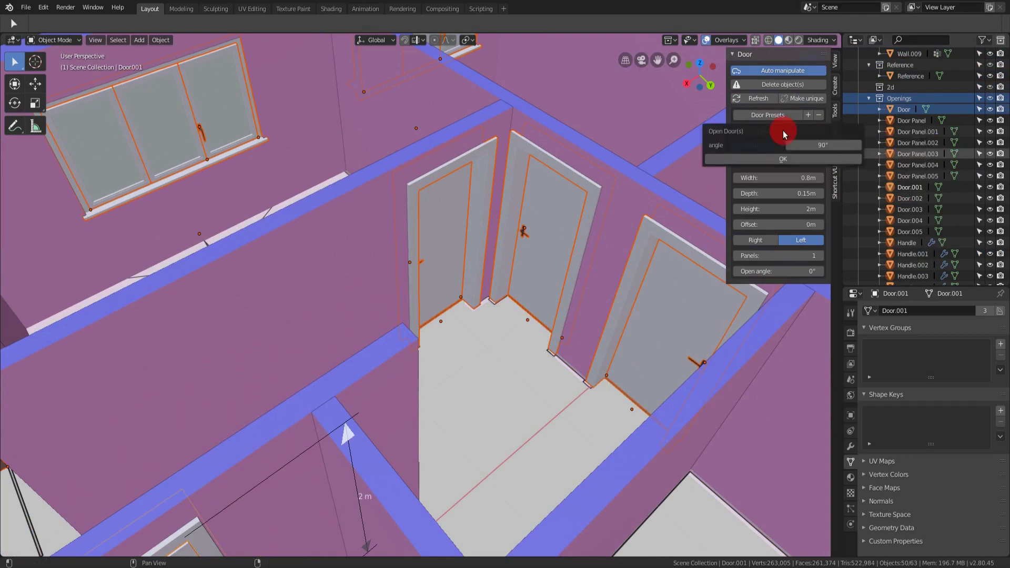
pyautogui.click(820, 144)
pyautogui.write('90d')
pyautogui.click(783, 159)
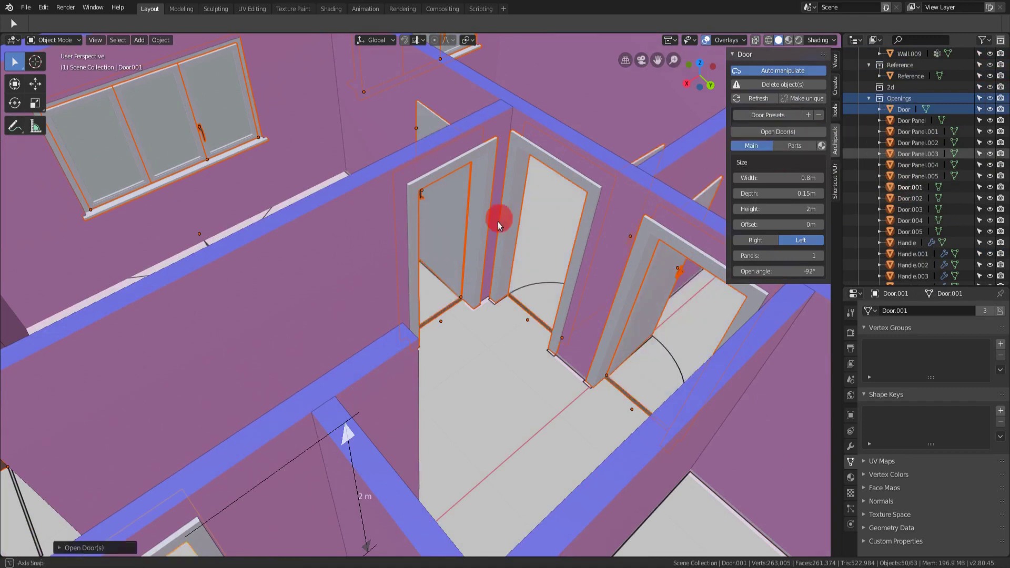
pyautogui.moveTo(498, 222); pyautogui.dragTo(498, 239, button='middle')
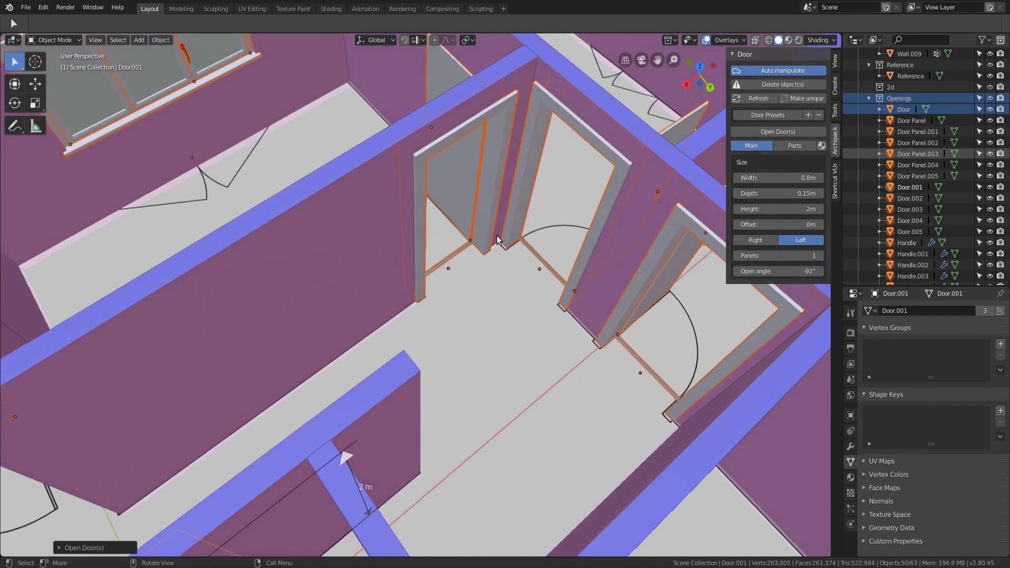
# Set corridor door Door.002's open angle to about -91.7 degrees, then orbit to a house overview.
pyautogui.click(493, 203)
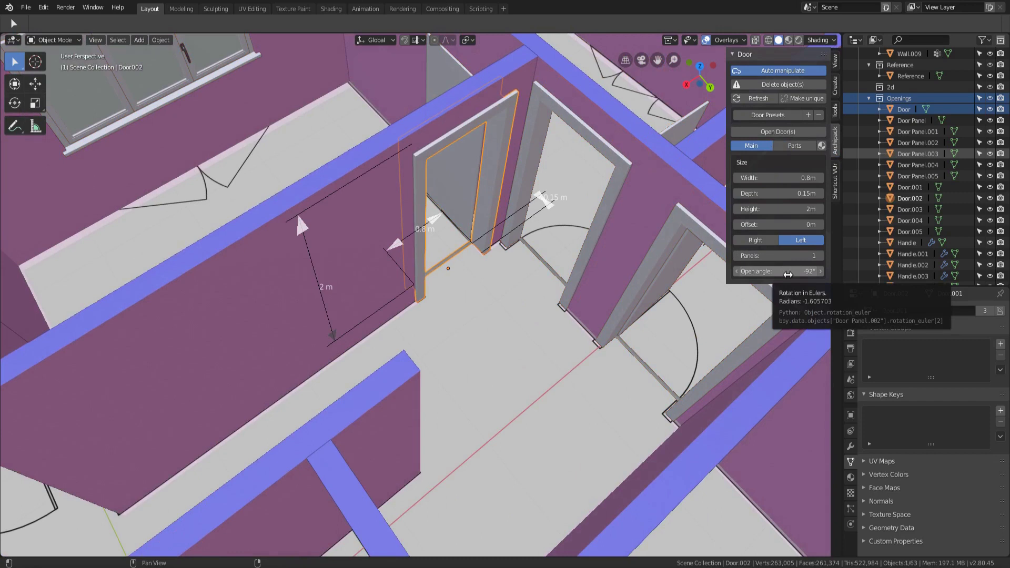
pyautogui.moveTo(788, 274)
pyautogui.mouseDown()
pyautogui.moveTo(797, 274)
pyautogui.moveTo(780, 273)
pyautogui.mouseUp()
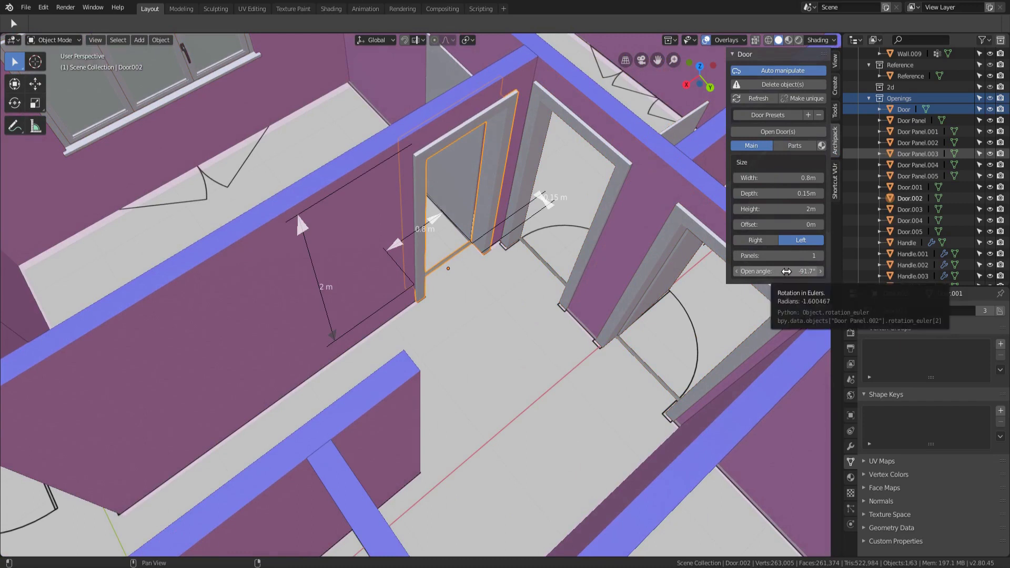
pyautogui.scroll(-5, 497, 252)
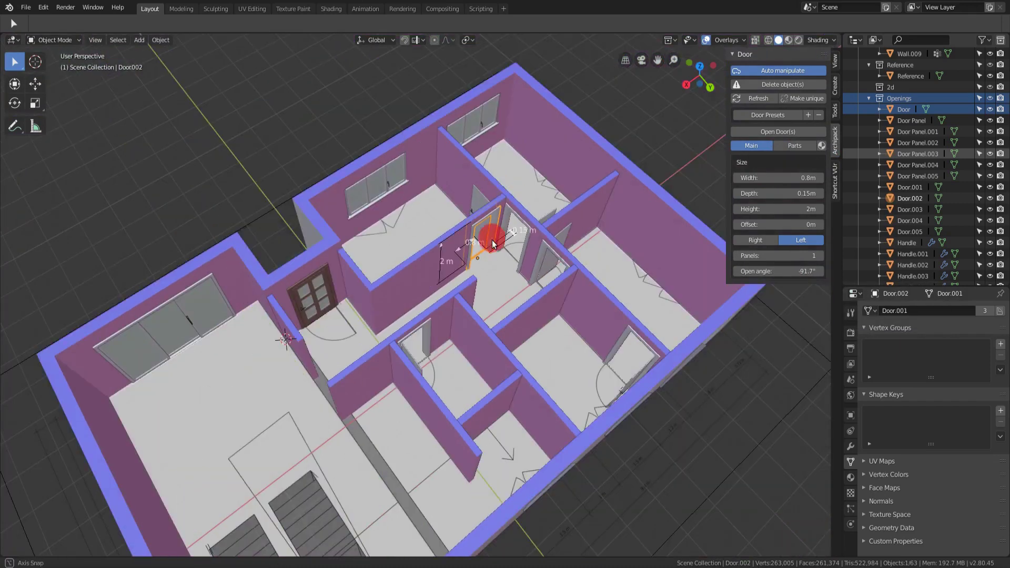
pyautogui.moveTo(485, 225)
pyautogui.mouseDown(button='middle')
pyautogui.moveTo(643, 267)
pyautogui.moveTo(710, 268)
pyautogui.mouseUp(button='middle')
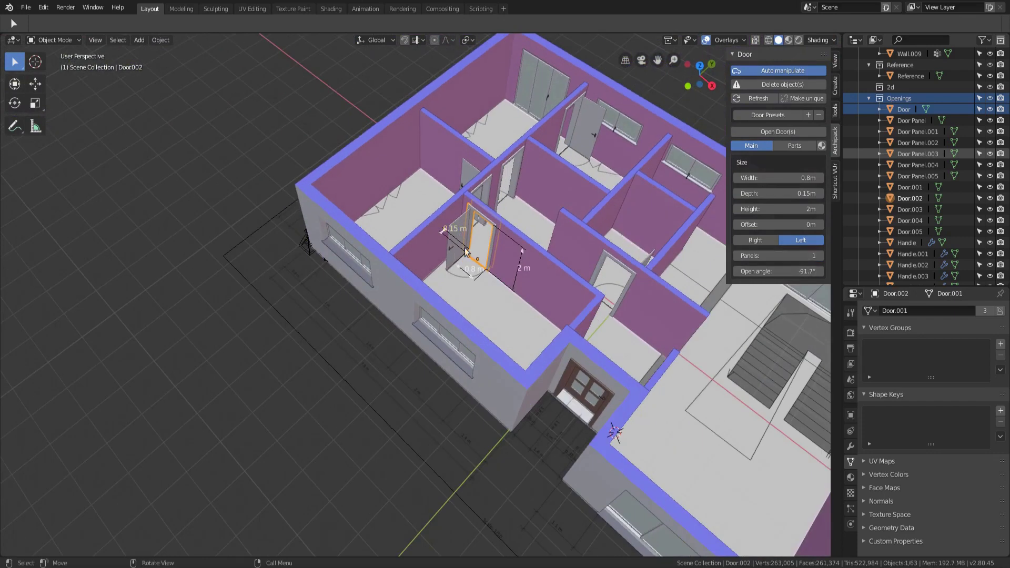
pyautogui.scroll(2, 475, 237)
pyautogui.scroll(4, 475, 237)
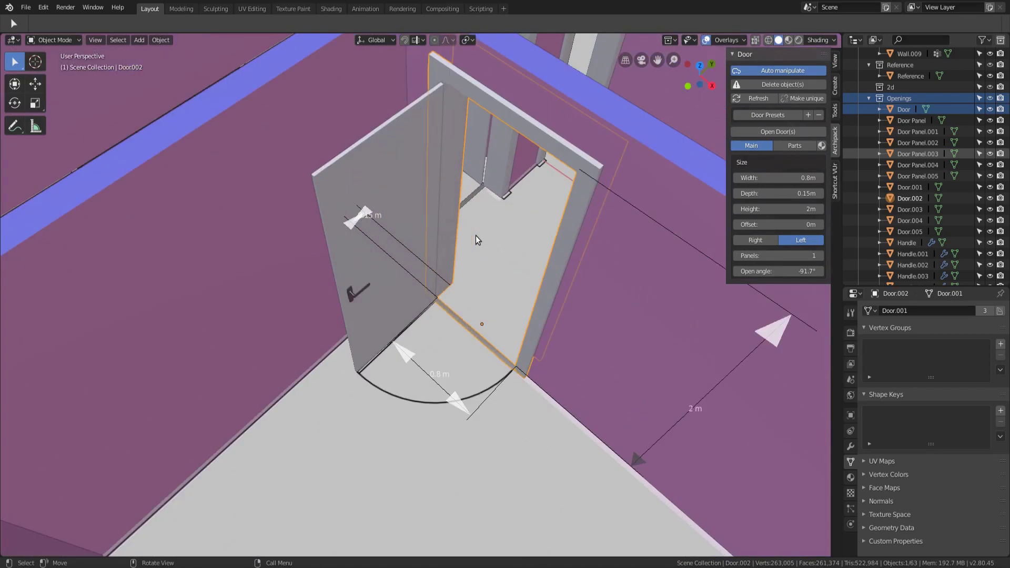
# Rotate the door leaf about the Z axis to swing it wider open.
pyautogui.click(387, 162)
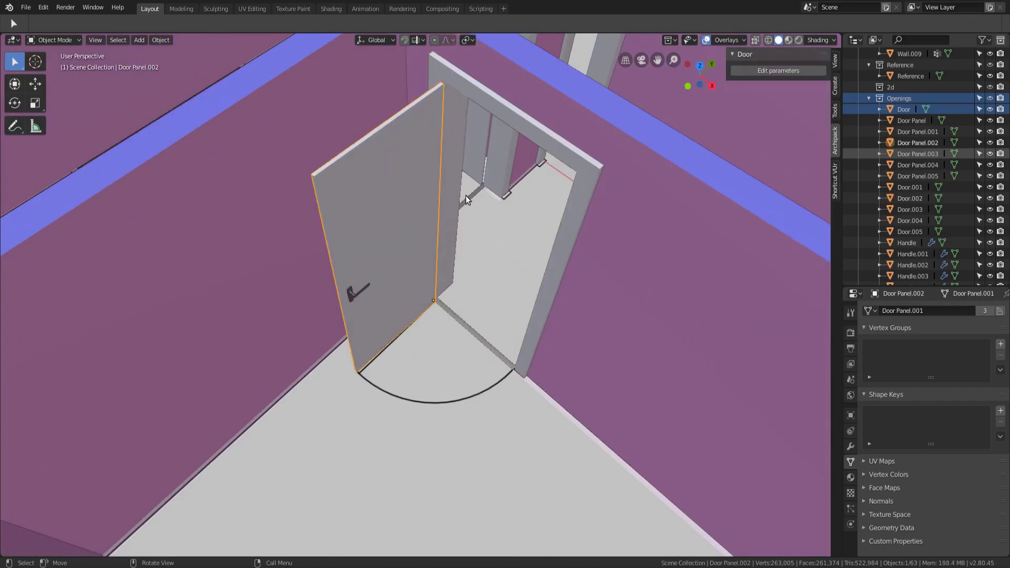
pyautogui.press('r')
pyautogui.press('z')
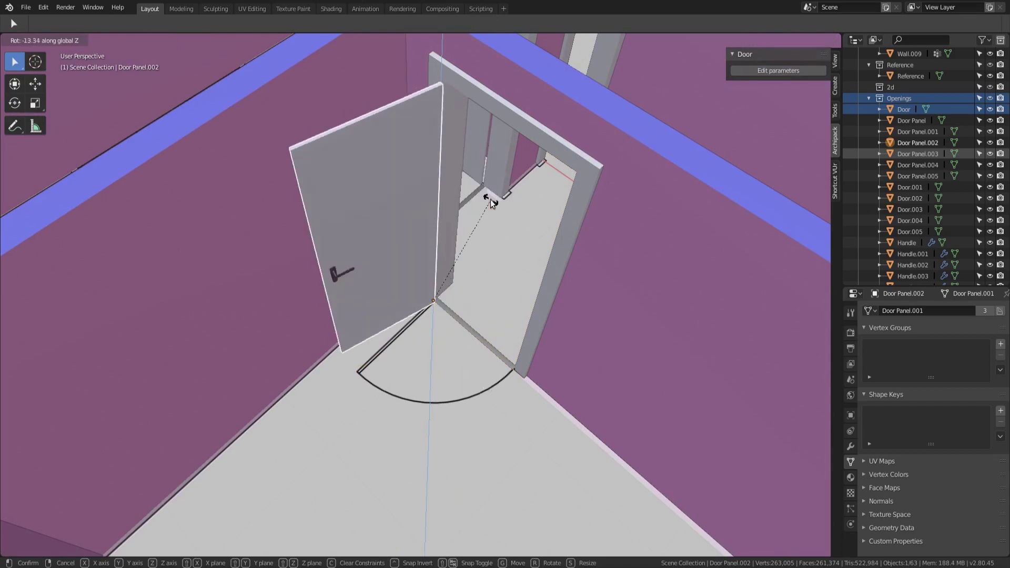
pyautogui.click(505, 196)
pyautogui.scroll(-5, 506, 196)
# Rotate the bedroom window's right panel about Z to swing it open.
pyautogui.moveTo(571, 204); pyautogui.dragTo(343, 186, button='middle')
pyautogui.scroll(5, 343, 186)
pyautogui.scroll(-4, 337, 179)
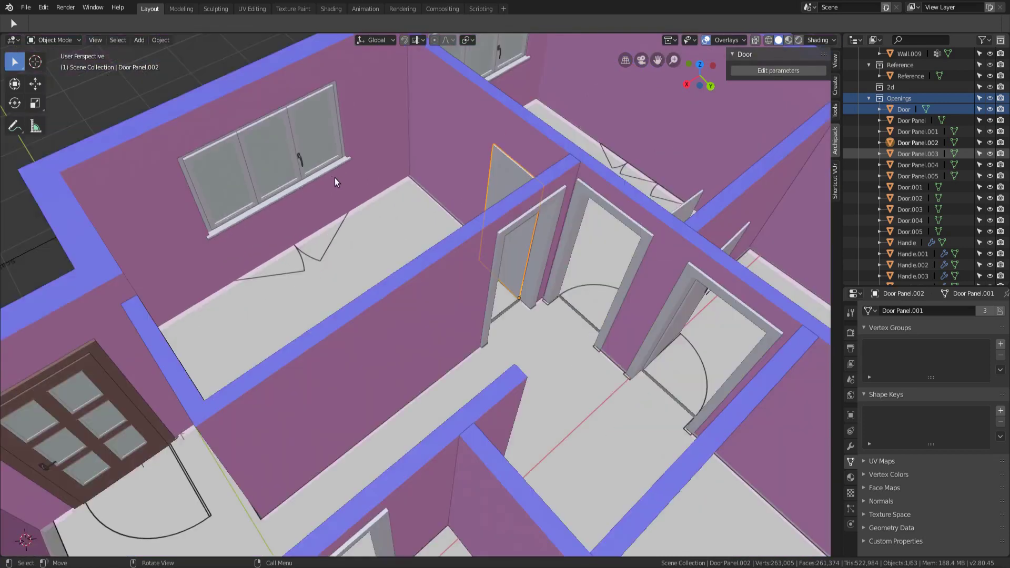
pyautogui.scroll(1, 335, 178)
pyautogui.click(320, 142)
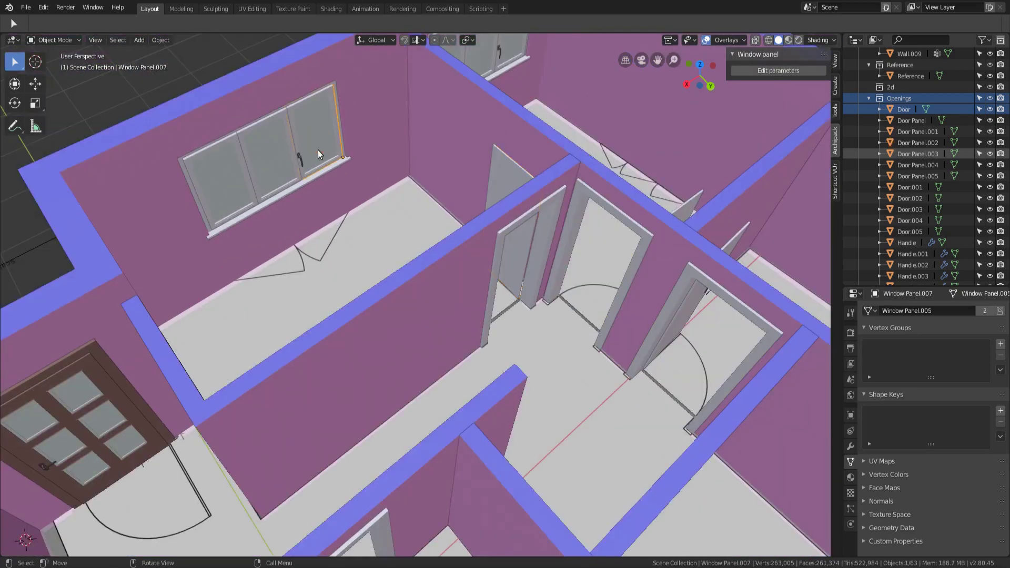
pyautogui.press('r')
pyautogui.press('z')
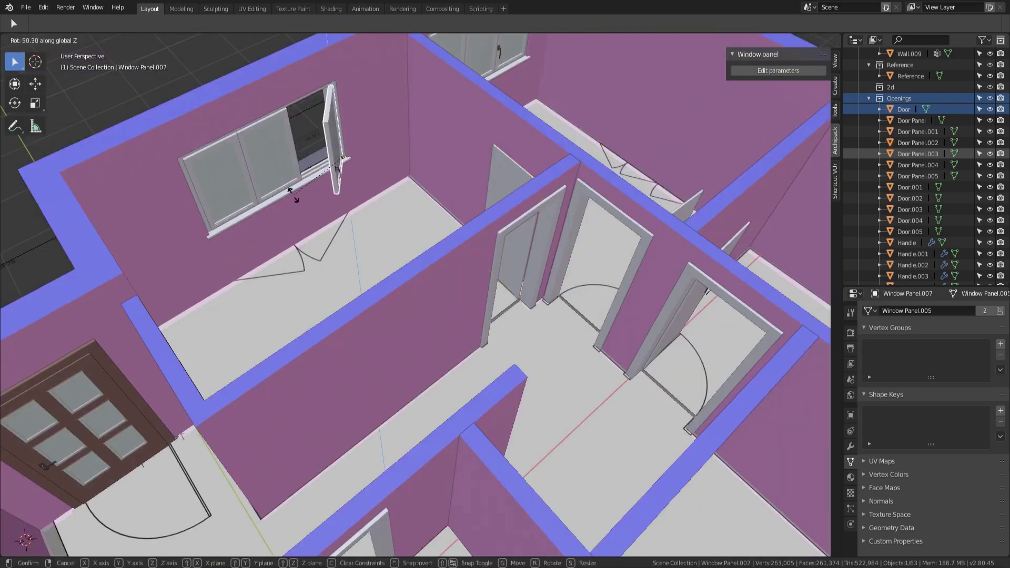
pyautogui.click(300, 187)
pyautogui.scroll(-4, 300, 190)
pyautogui.scroll(-1, 415, 206)
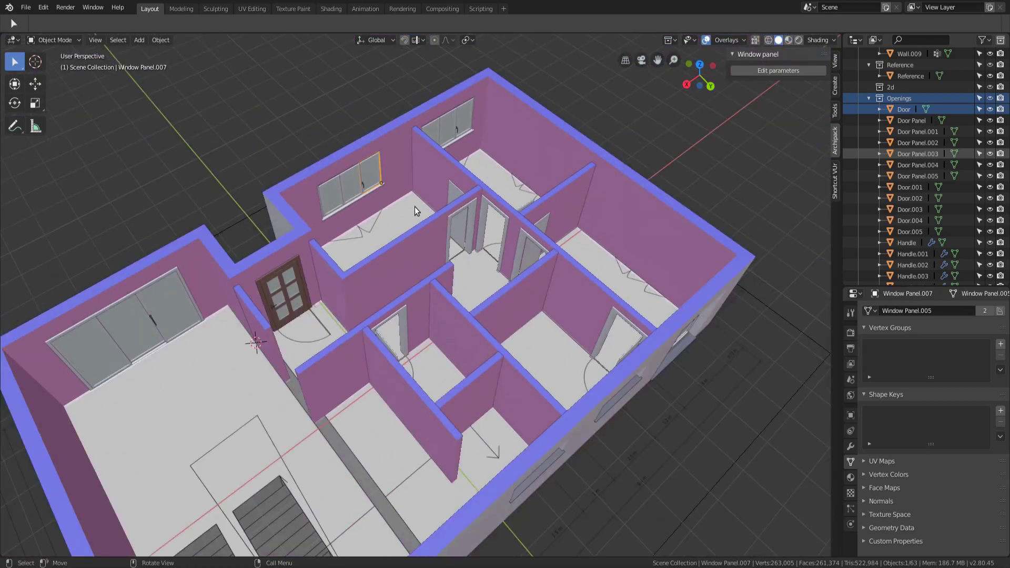
pyautogui.scroll(-1, 428, 206)
pyautogui.scroll(-1, 430, 189)
pyautogui.scroll(-2, 528, 189)
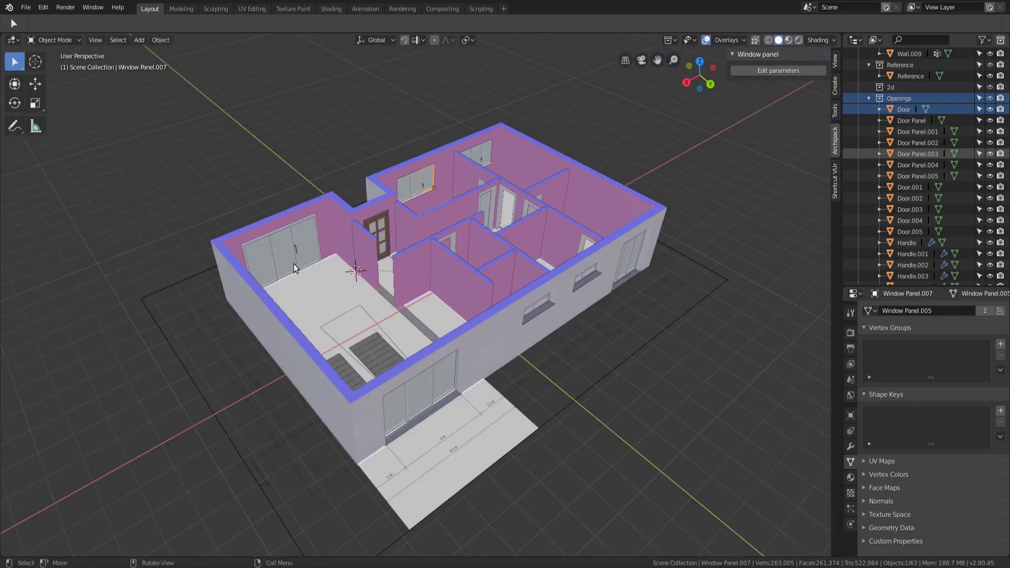
pyautogui.scroll(5, 294, 263)
# Slide one glass panel of the large sliding window partly open along its rail.
pyautogui.click(322, 245)
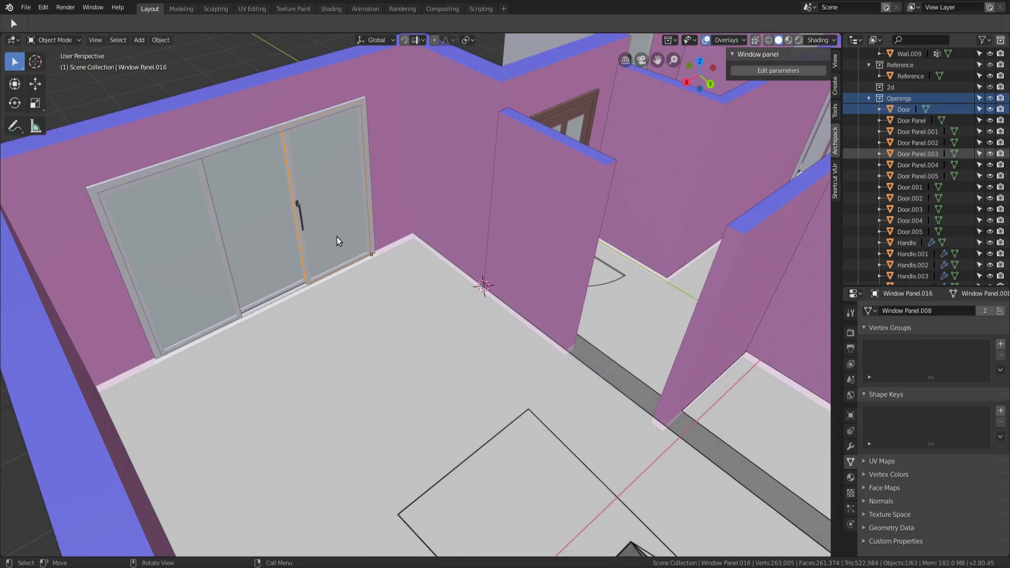
pyautogui.press('r')
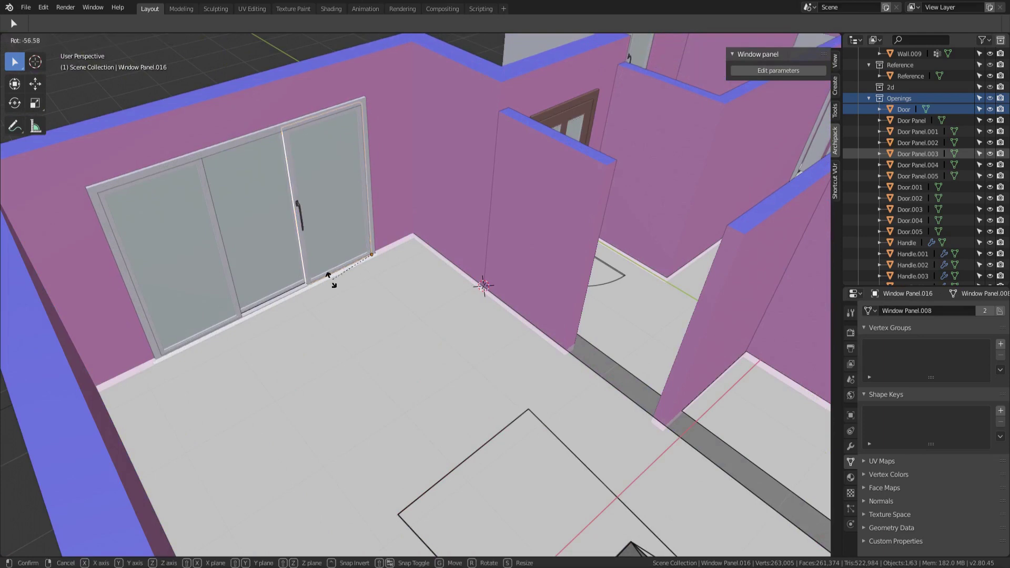
pyautogui.rightClick(331, 280)
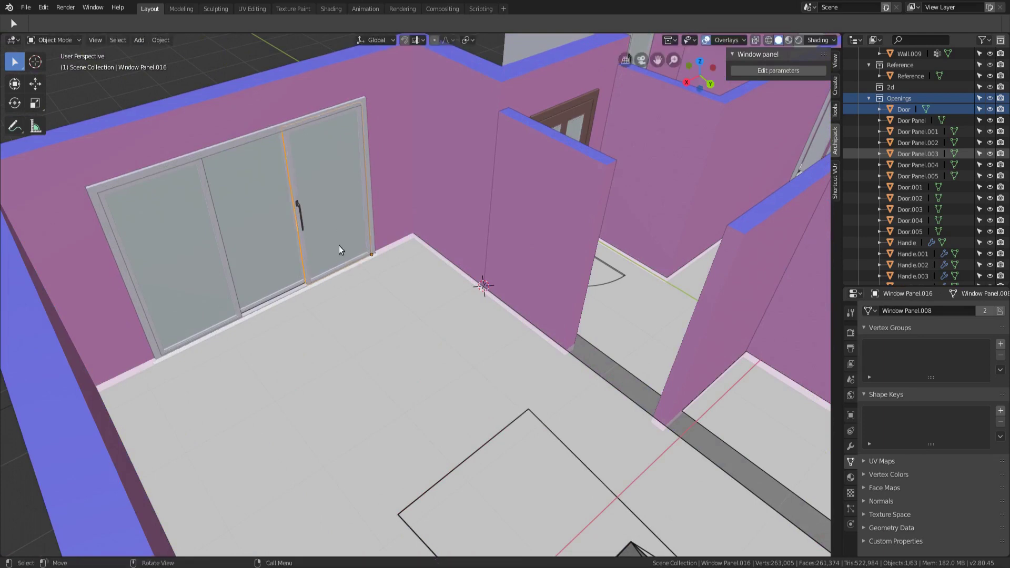
pyautogui.press('g')
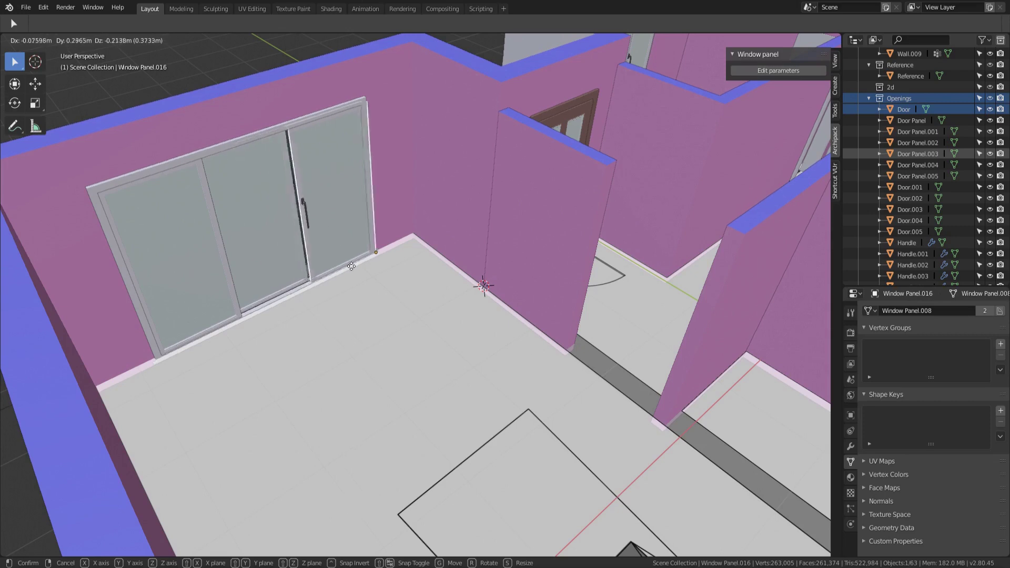
pyautogui.click(349, 269)
pyautogui.scroll(-3, 359, 257)
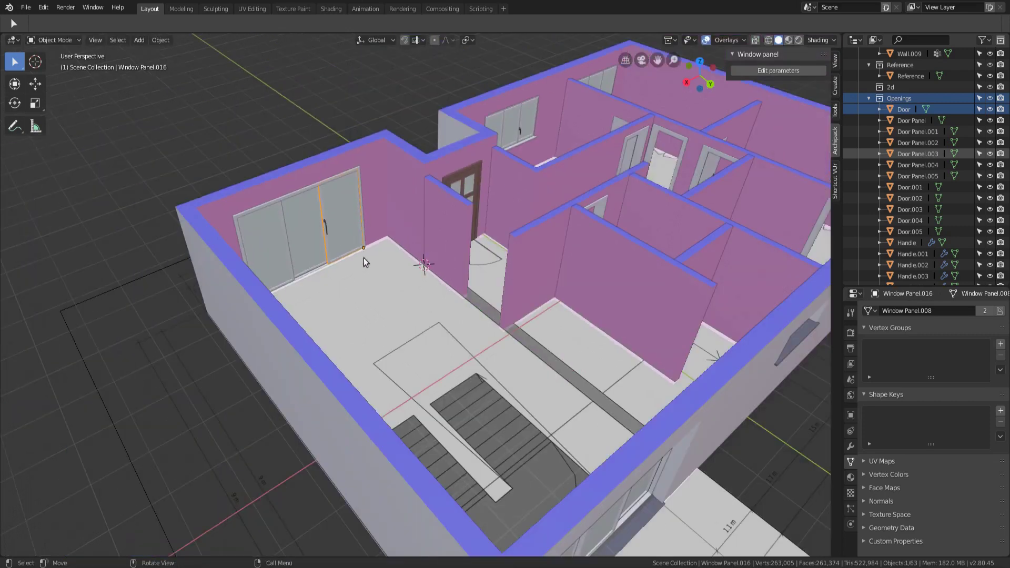
pyautogui.moveTo(363, 262); pyautogui.dragTo(359, 254, button='middle')
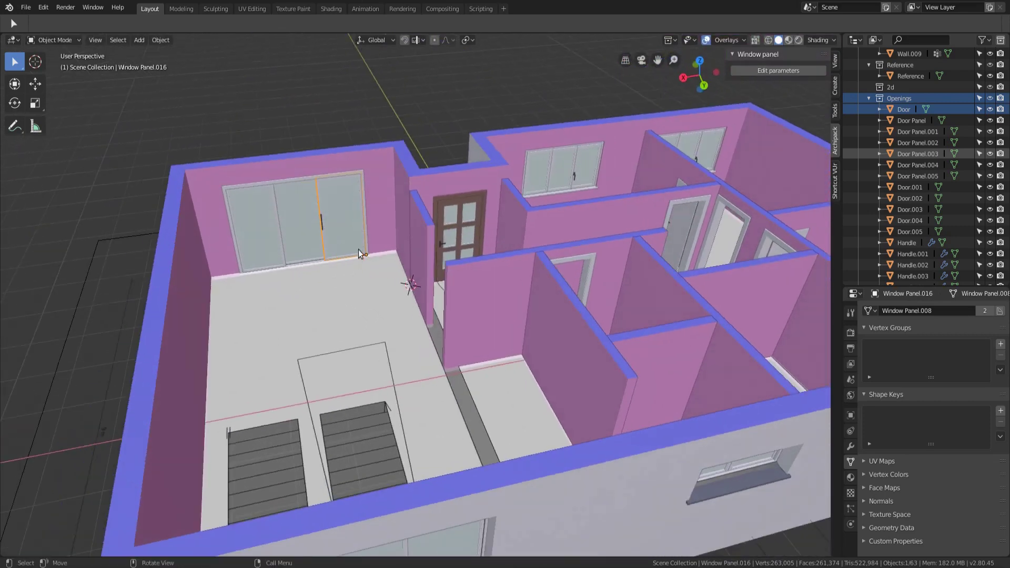
# Set rail window Window.006 to two equal 50% panels, then view it across the house.
pyautogui.click(780, 71)
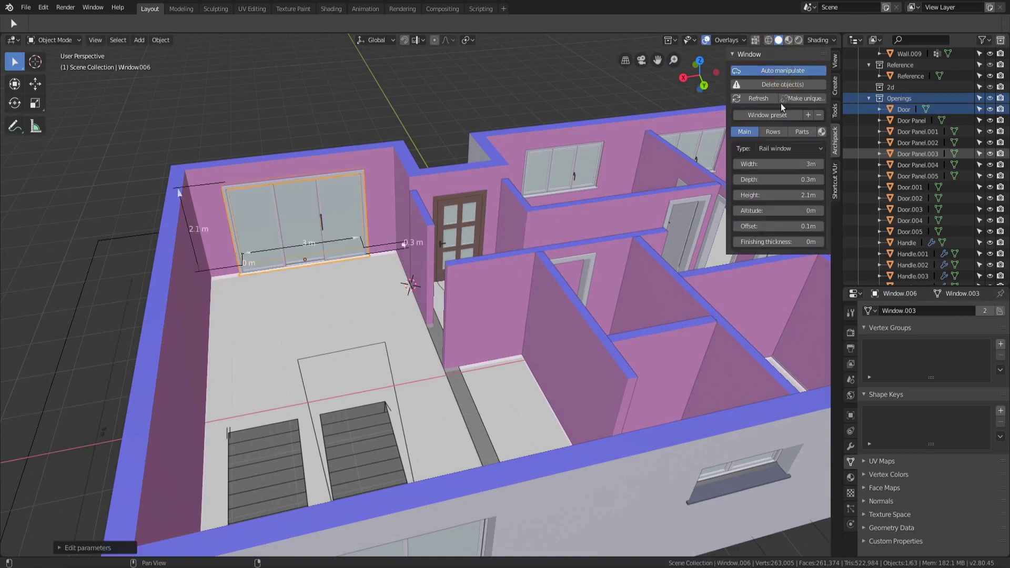
pyautogui.click(773, 132)
pyautogui.click(738, 153)
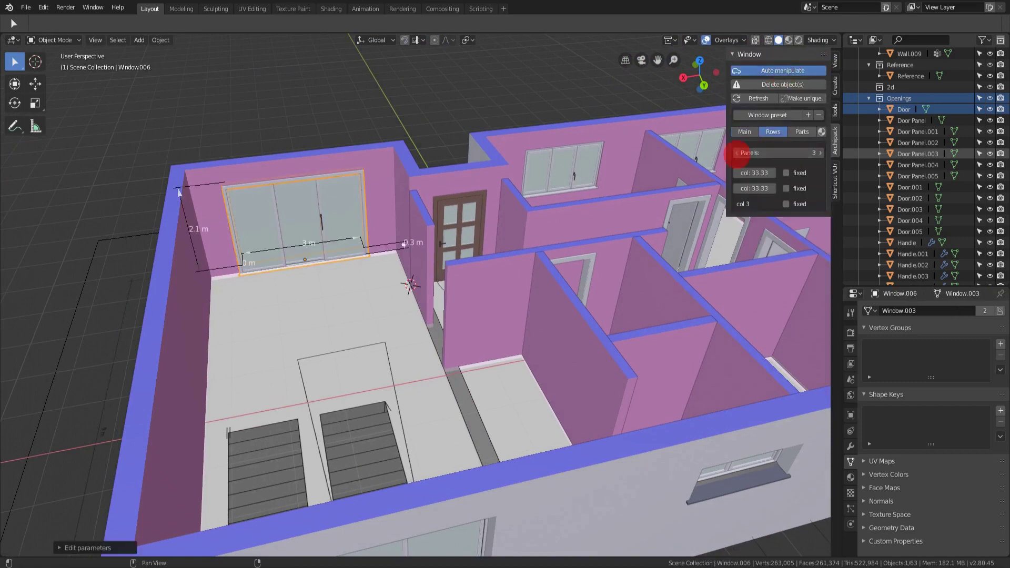
pyautogui.press('KP_Decimal')
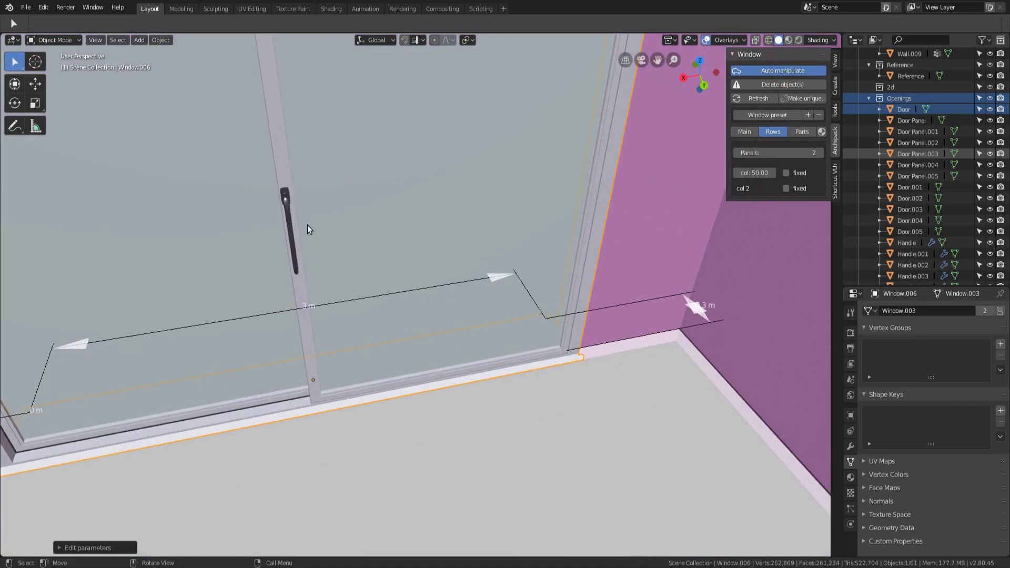
pyautogui.scroll(-3, 320, 228)
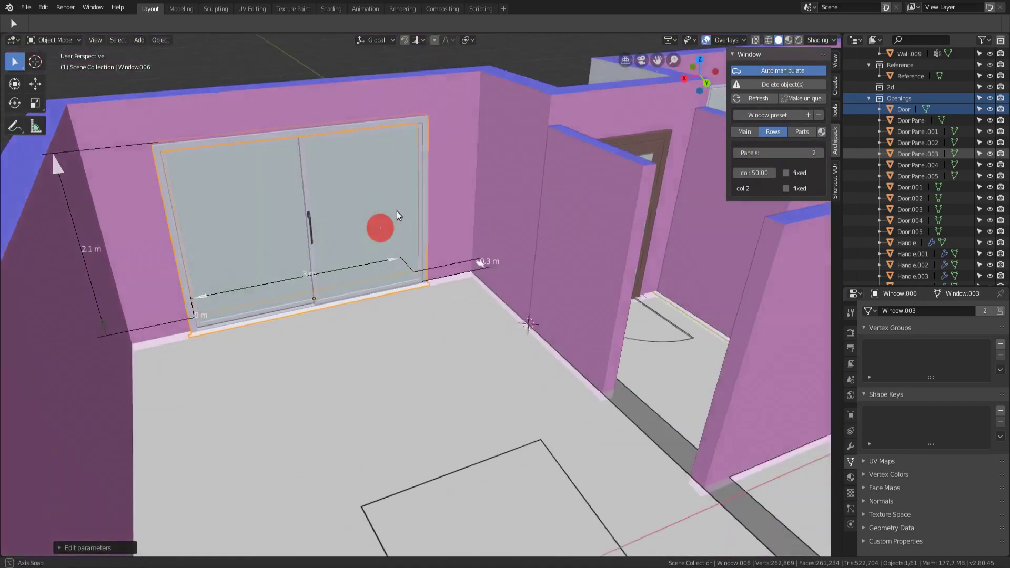
pyautogui.moveTo(377, 232); pyautogui.dragTo(395, 216, button='middle')
pyautogui.scroll(-3, 316, 219)
pyautogui.scroll(-2, 335, 219)
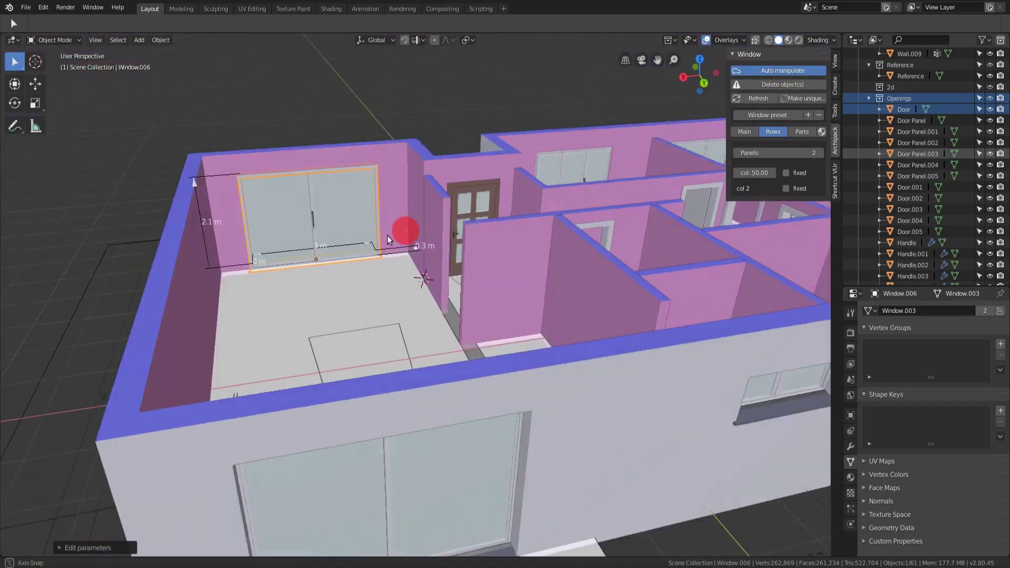
pyautogui.scroll(-2, 388, 235)
pyautogui.scroll(-3, 373, 227)
pyautogui.moveTo(519, 234)
pyautogui.mouseDown(button='middle')
pyautogui.moveTo(529, 257)
pyautogui.moveTo(511, 255)
pyautogui.moveTo(552, 268)
pyautogui.mouseUp(button='middle')
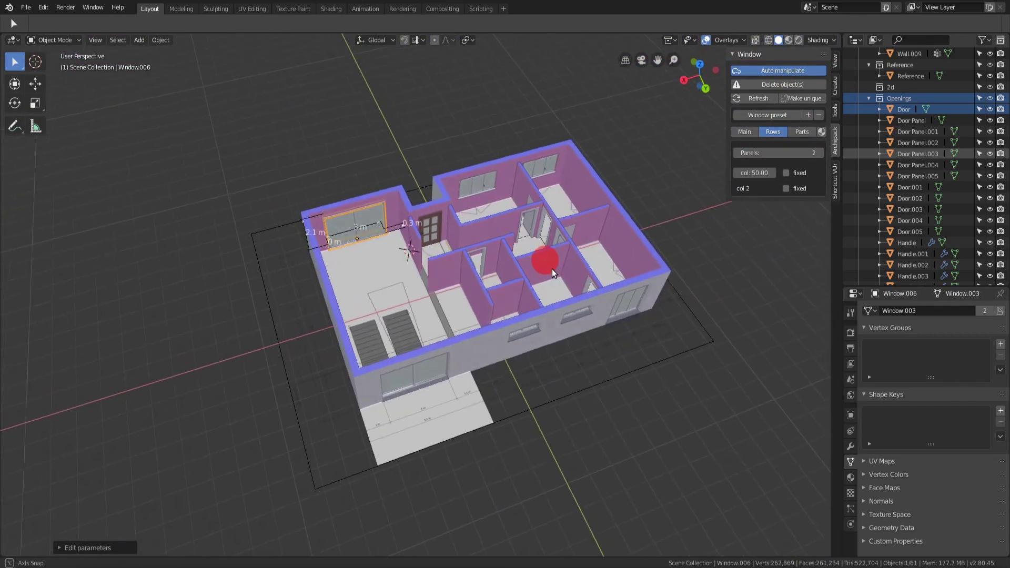